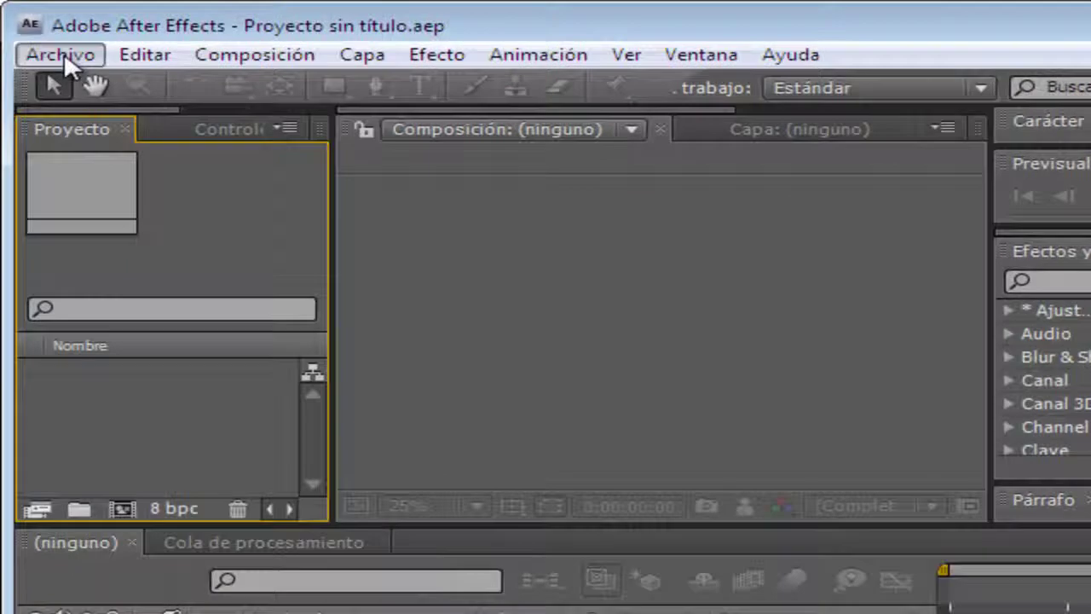
# Start a new empty project from the Archivo > Nuevo menu
pyautogui.click(60, 43)
pyautogui.moveTo(87, 84)
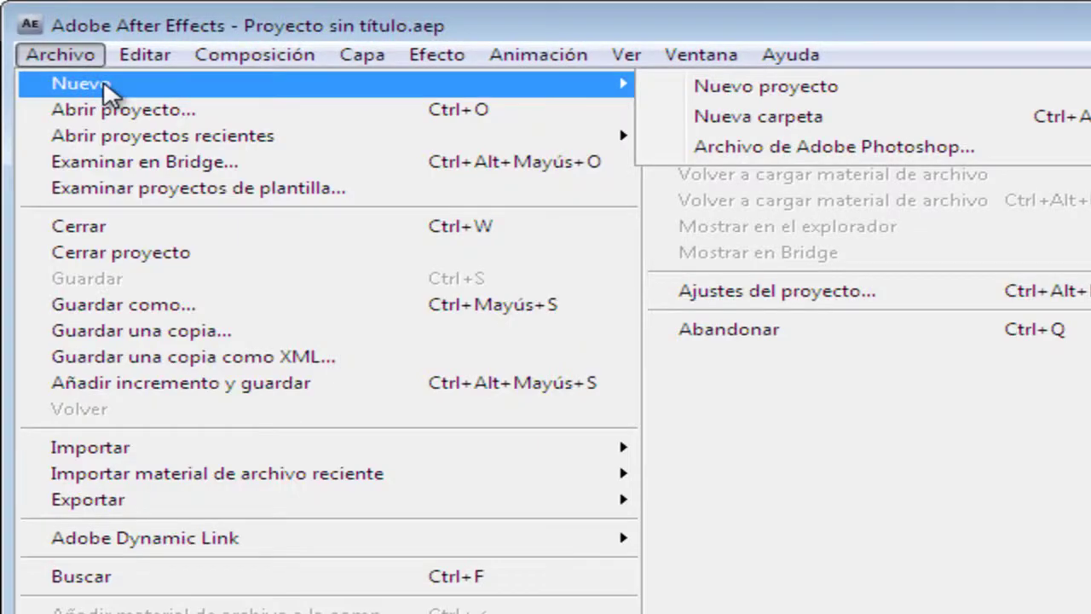
pyautogui.click(675, 85)
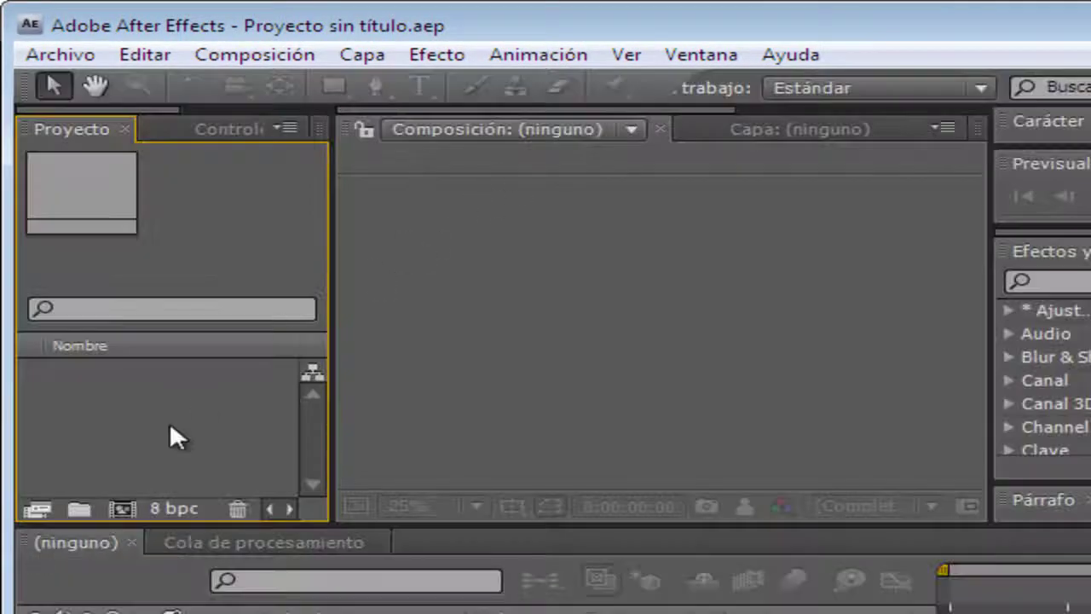
# Create a composition named TutoNavi with the HDV/HDTV 720 29,97 preset
pyautogui.rightClick(173, 437)
pyautogui.click(255, 461)
pyautogui.write('TutoNavi')
pyautogui.press('BackSpace')
pyautogui.press('BackSpace')
pyautogui.write('vi')
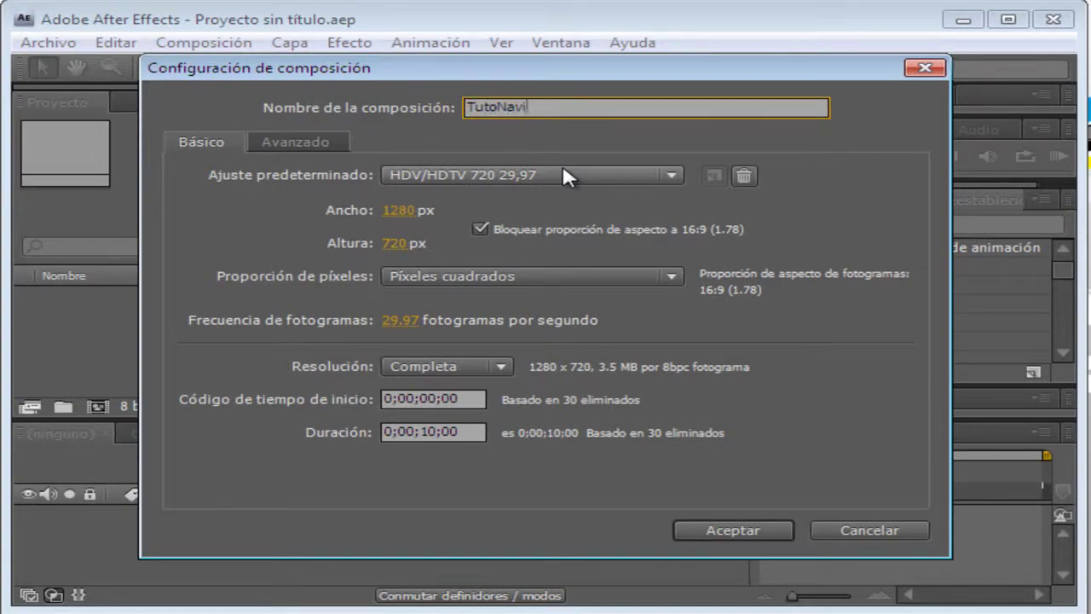
pyautogui.press('Return')
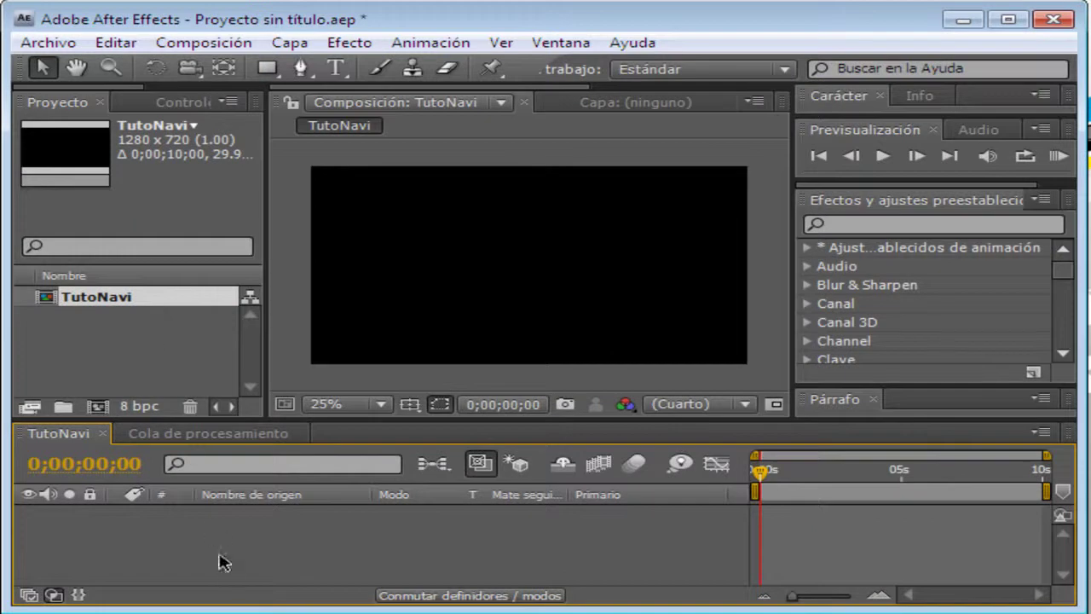
# Add a new text layer reading TUTONAVI to the composition
pyautogui.rightClick(220, 562)
pyautogui.moveTo(349, 402)
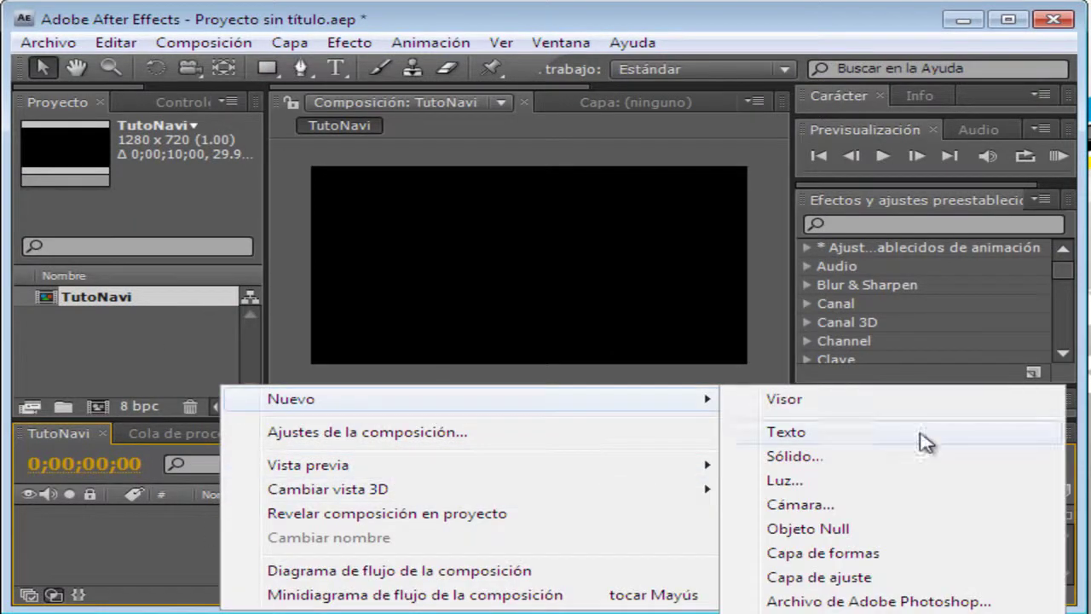
pyautogui.click(859, 441)
pyautogui.write('TUTONAVI')
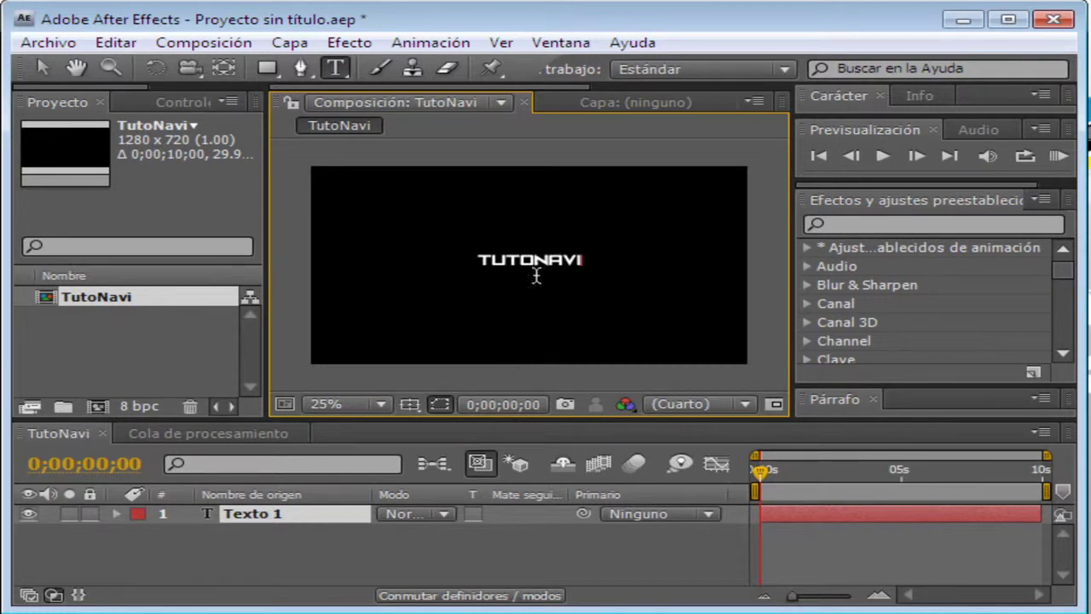
pyautogui.click(220, 535)
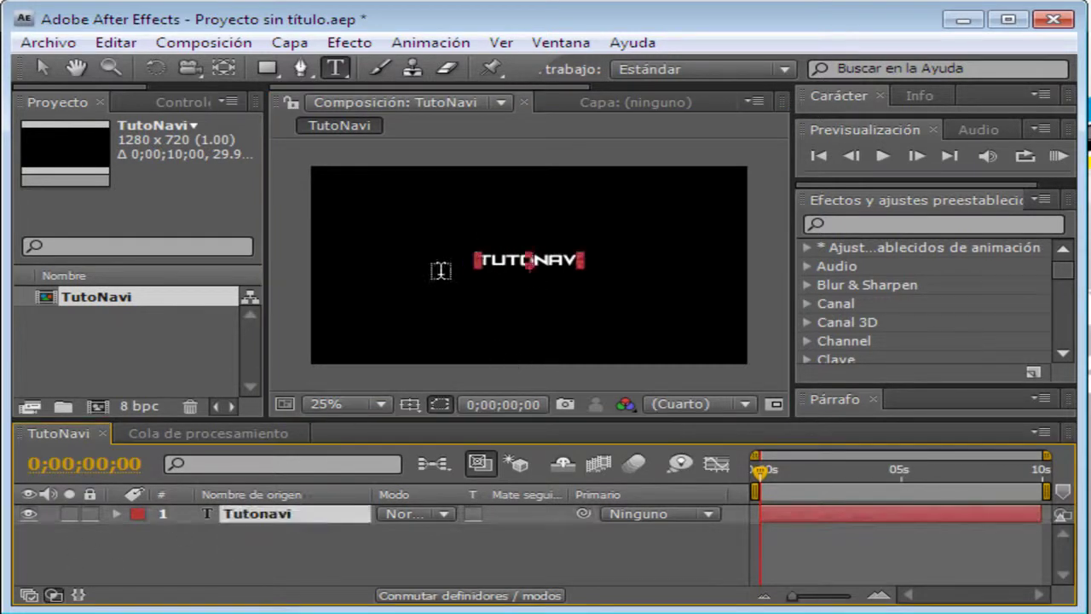
# Enlarge the TUTONAVI text and centre it in the frame
pyautogui.click(41, 68)
pyautogui.moveTo(480, 257); pyautogui.dragTo(382, 203)
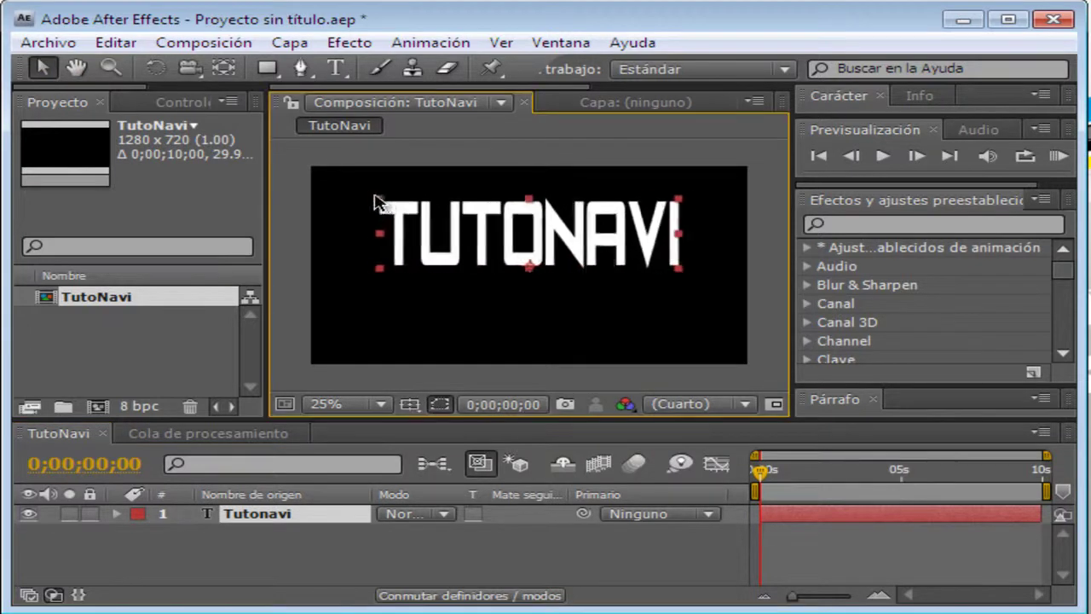
pyautogui.moveTo(382, 203); pyautogui.dragTo(338, 199)
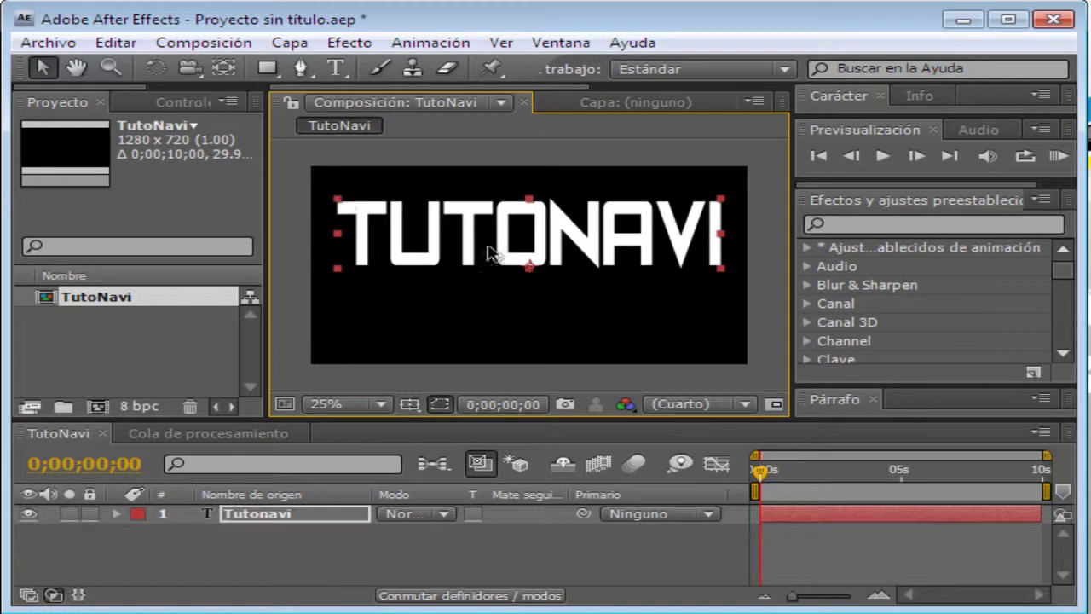
pyautogui.moveTo(487, 246); pyautogui.dragTo(516, 284)
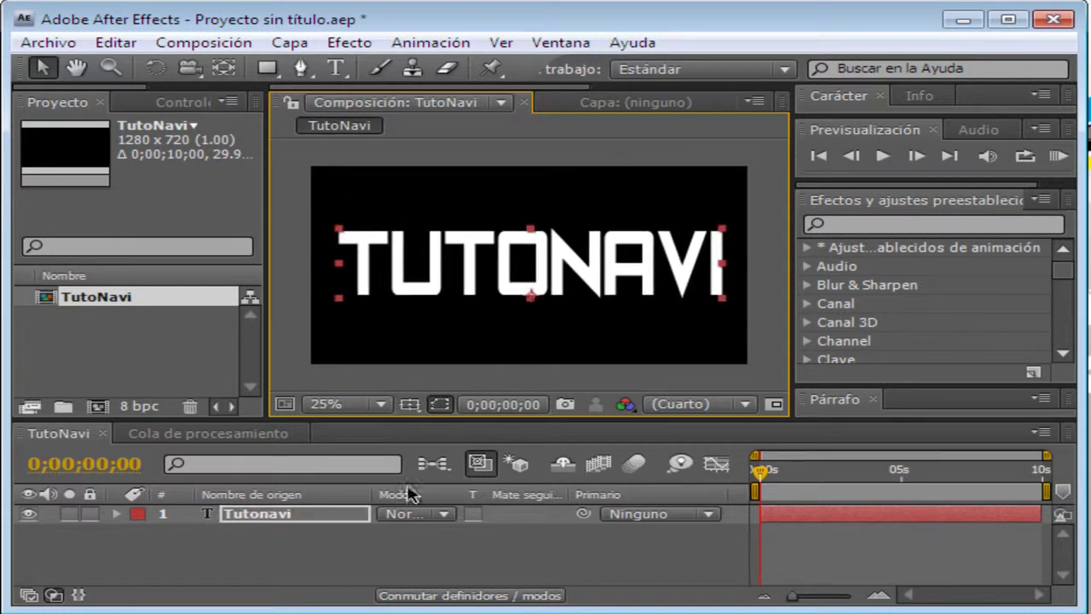
pyautogui.click(305, 535)
# Duplicate the Tutonavi layer twice and move Tutonavi 3 to the bottom of the stack
pyautogui.rightClick(290, 521)
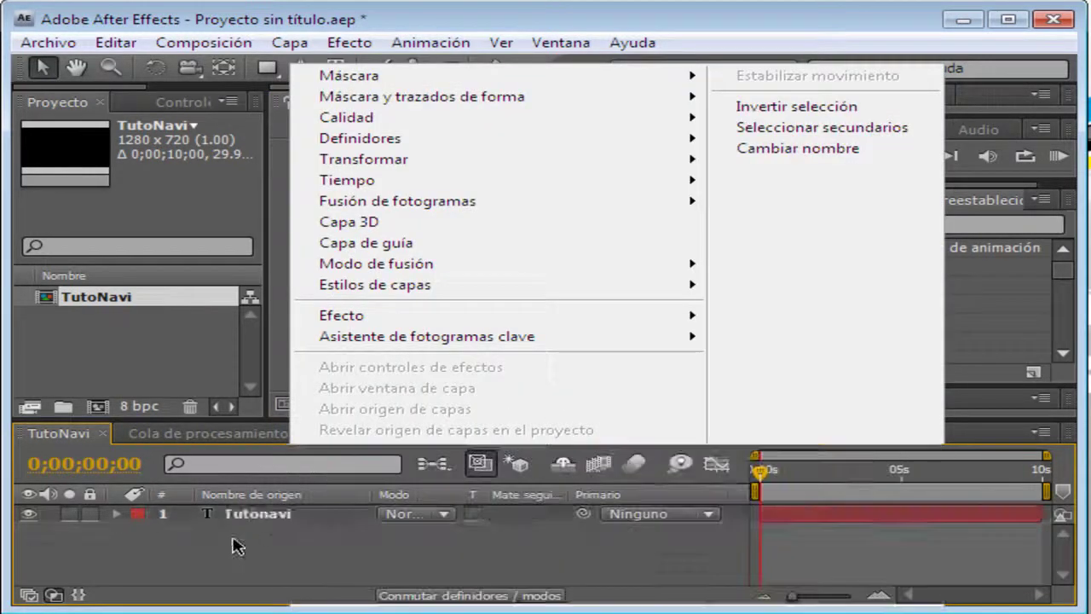
pyautogui.click(768, 148)
pyautogui.hotkey('ctrl', 'd')
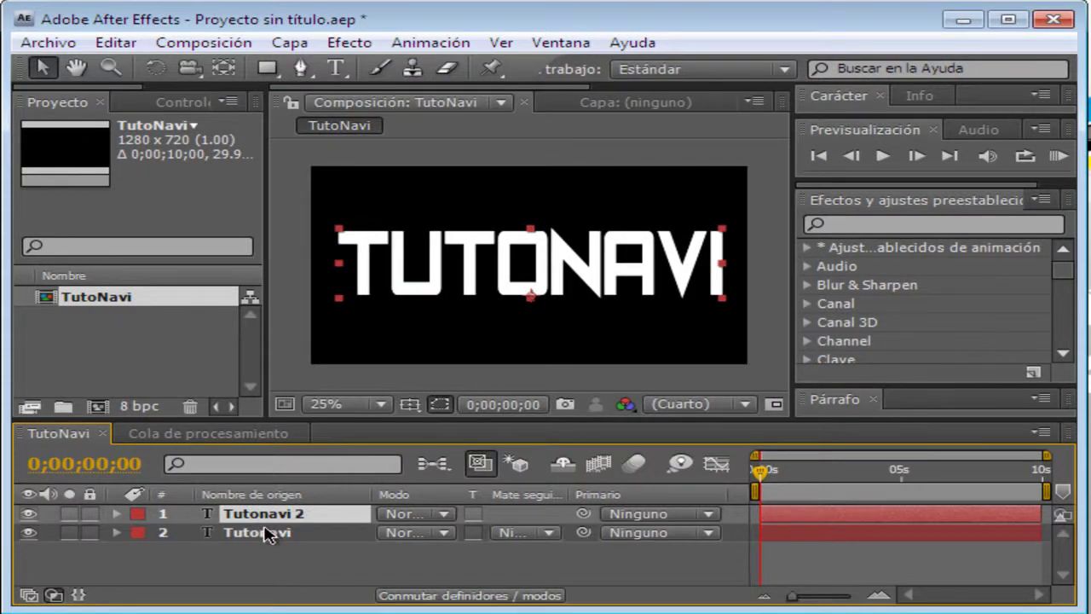
pyautogui.hotkey('ctrl', 'd')
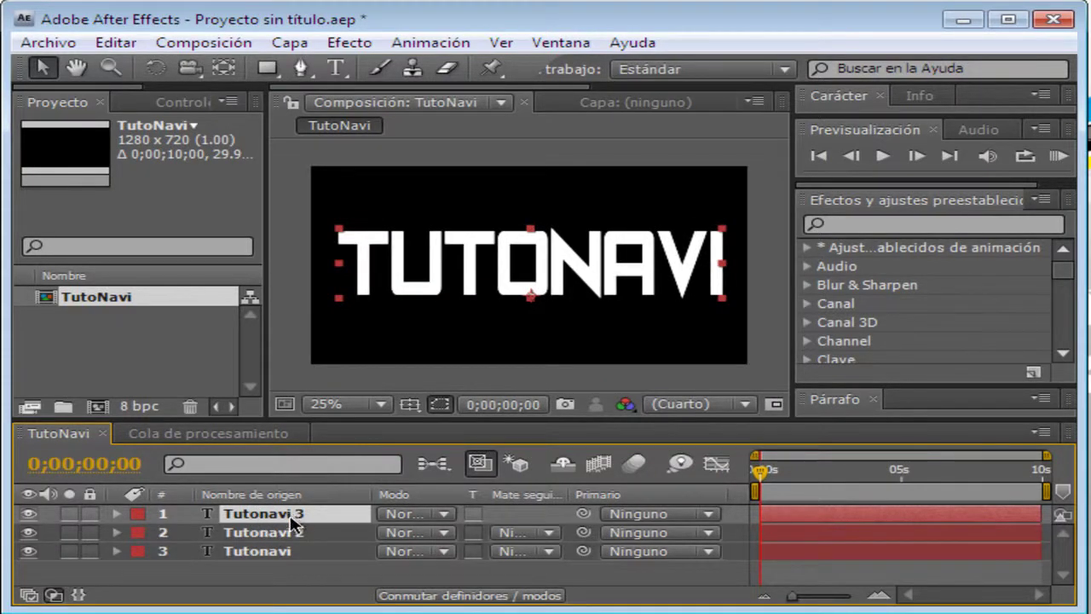
pyautogui.moveTo(293, 521)
pyautogui.mouseDown()
pyautogui.moveTo(297, 569)
pyautogui.moveTo(293, 533)
pyautogui.mouseUp()
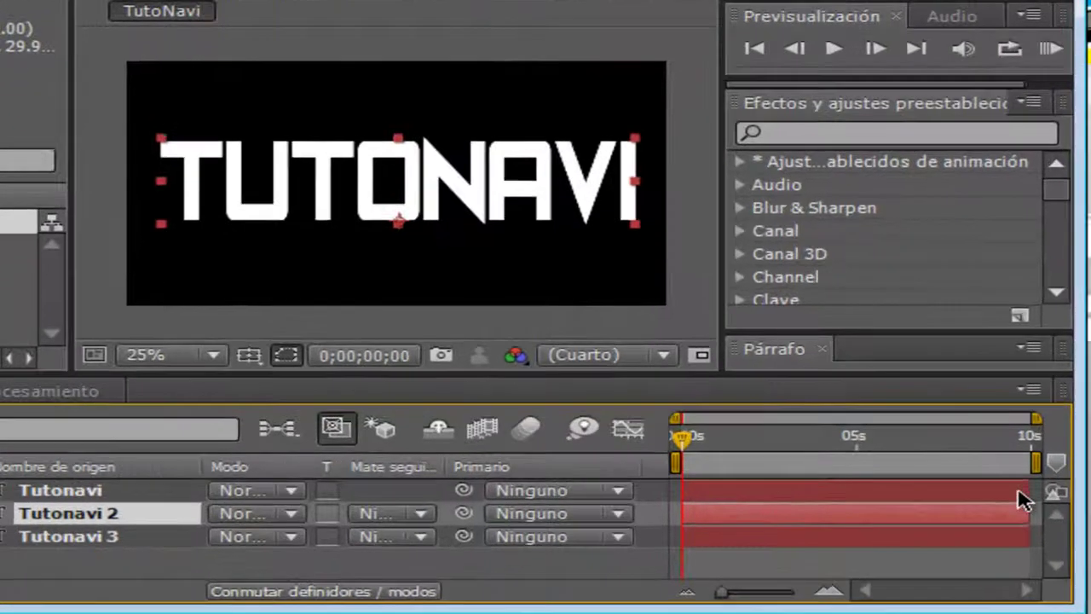
# Trim Tutonavi to end after about one second and start a shortened Tutonavi 2 right after
pyautogui.moveTo(1039, 513); pyautogui.dragTo(832, 509)
pyautogui.moveTo(768, 483); pyautogui.dragTo(723, 483)
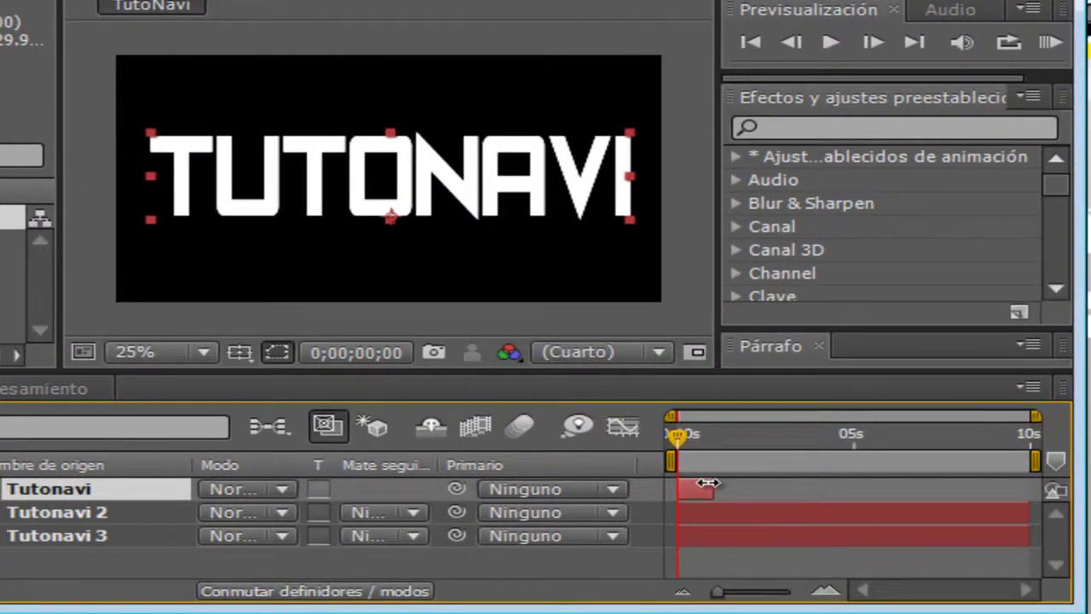
pyautogui.moveTo(685, 516); pyautogui.dragTo(710, 517)
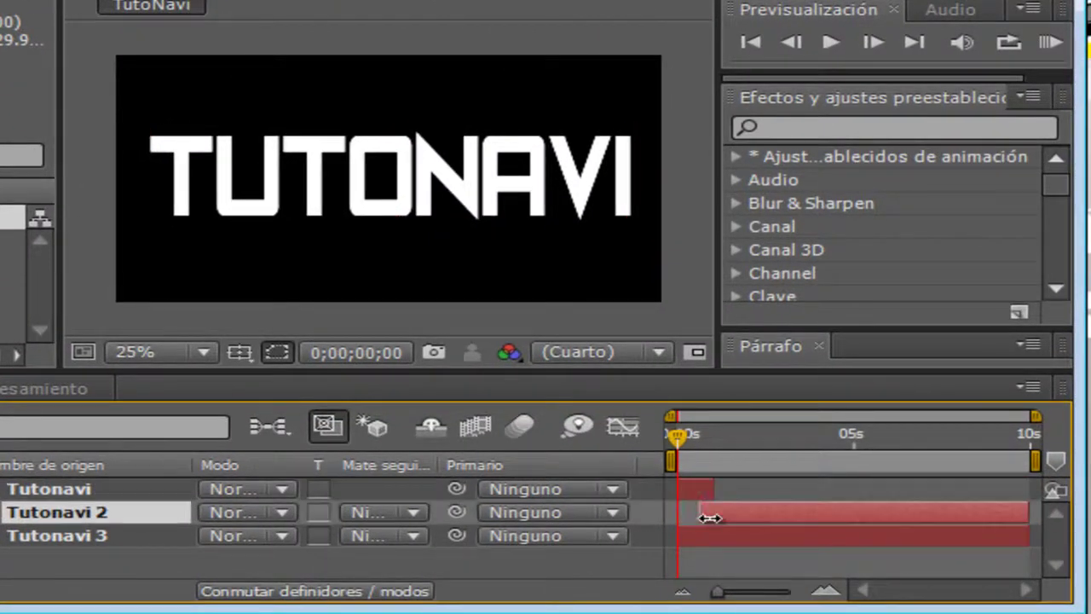
pyautogui.moveTo(1026, 507); pyautogui.dragTo(774, 495)
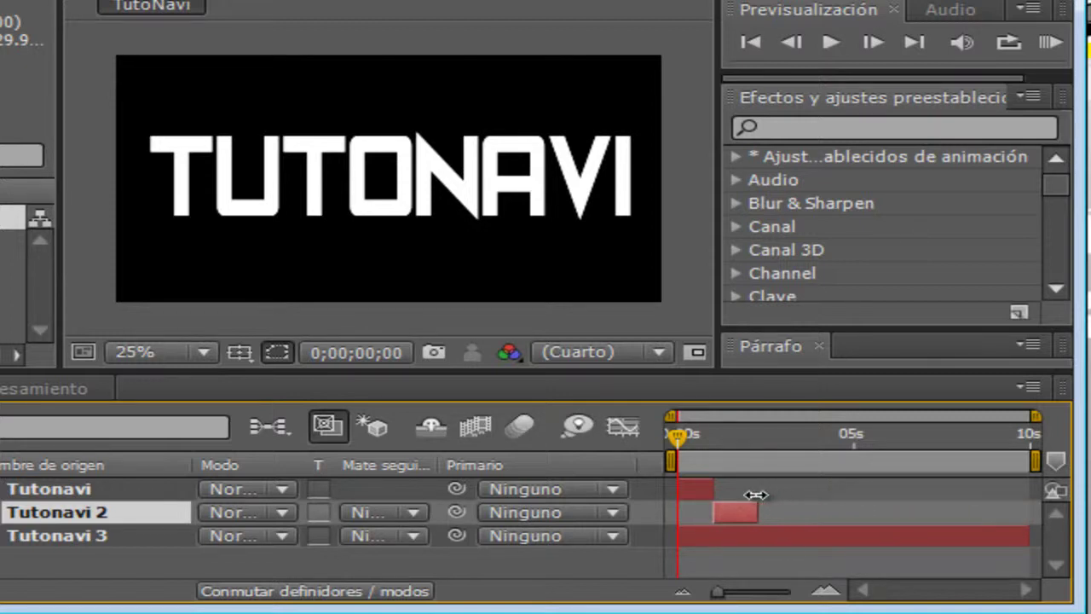
# Delay and shorten Tutonavi 3 so it follows Tutonavi 2, then preview the staggered layers
pyautogui.moveTo(679, 537); pyautogui.dragTo(748, 554)
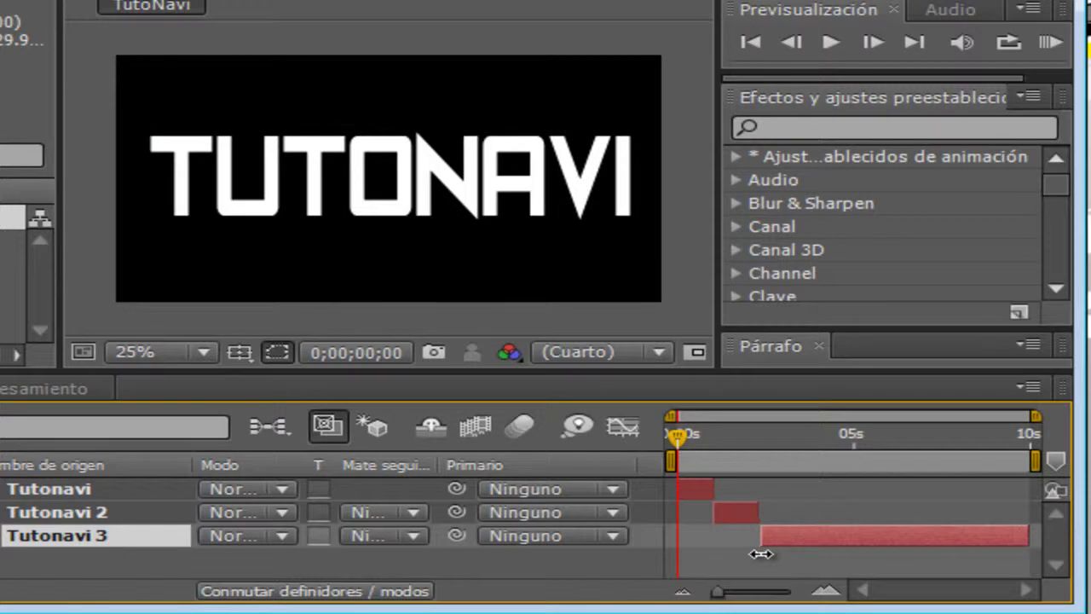
pyautogui.click(739, 513)
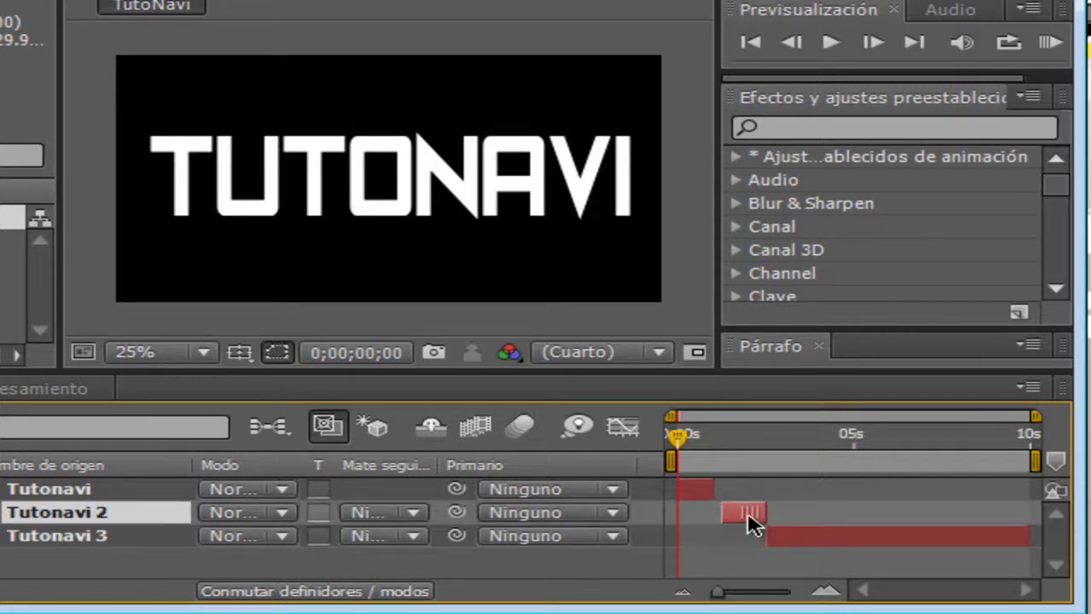
pyautogui.moveTo(769, 534); pyautogui.dragTo(777, 536)
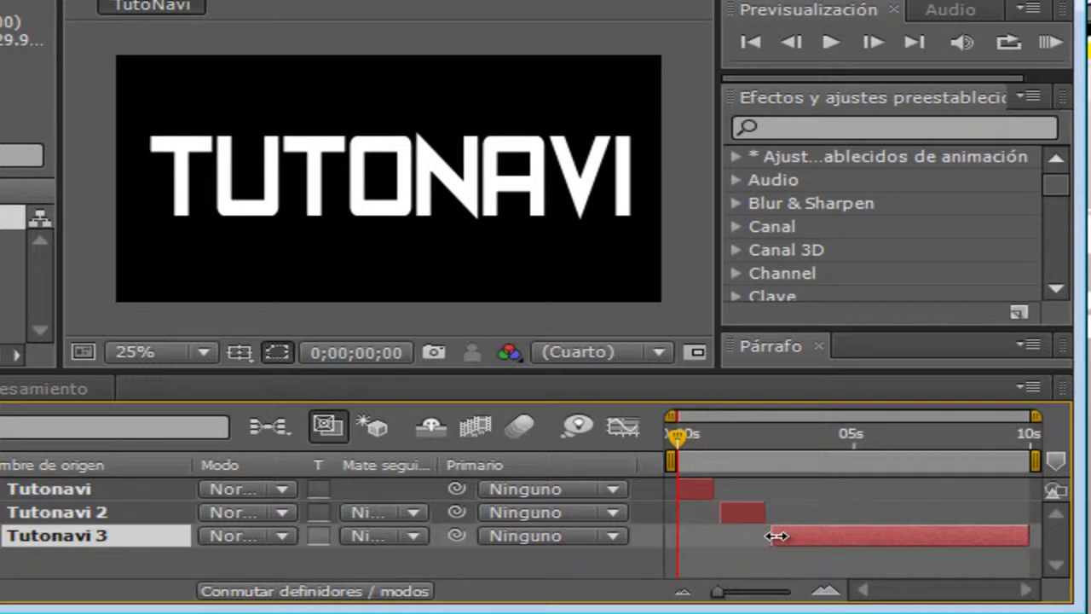
pyautogui.moveTo(1027, 536); pyautogui.dragTo(810, 535)
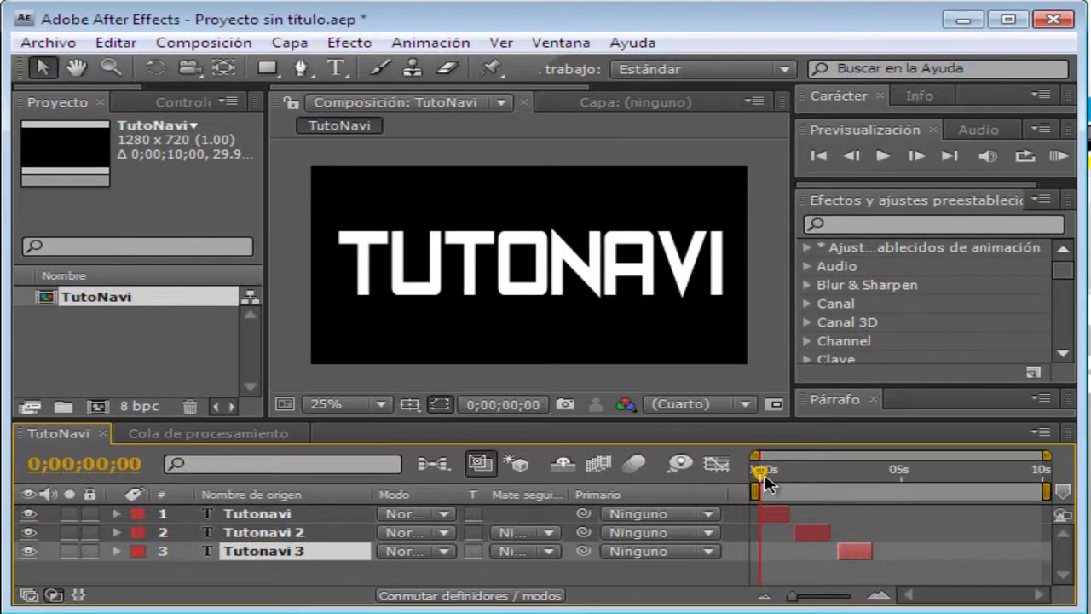
pyautogui.moveTo(765, 481); pyautogui.dragTo(625, 501)
# Change the Tutonavi 2 layer's text to PRESENTA
pyautogui.click(329, 534)
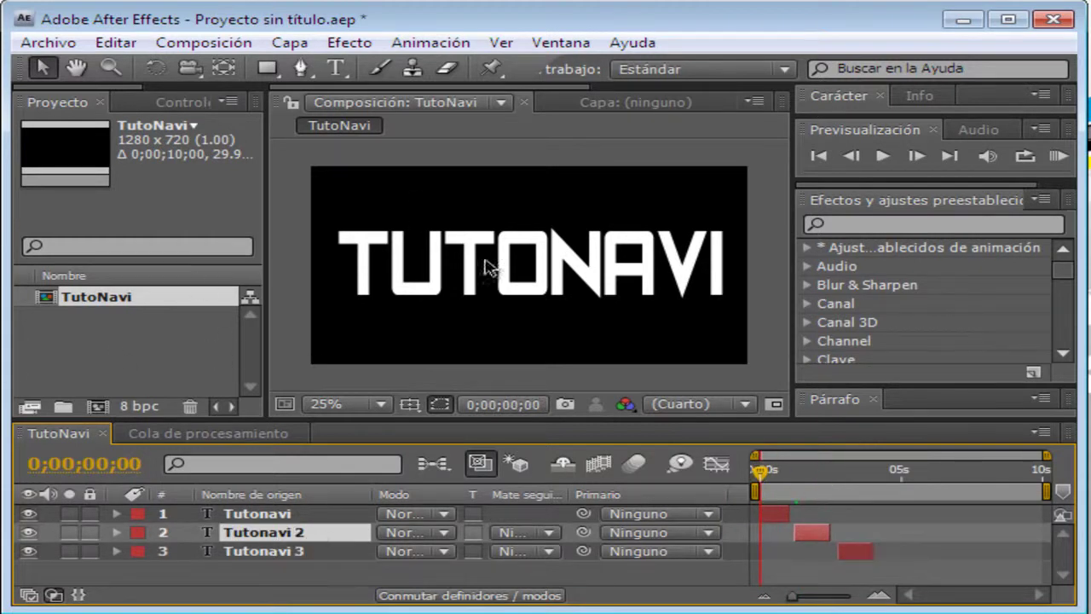
pyautogui.click(335, 68)
pyautogui.moveTo(759, 477); pyautogui.dragTo(800, 471)
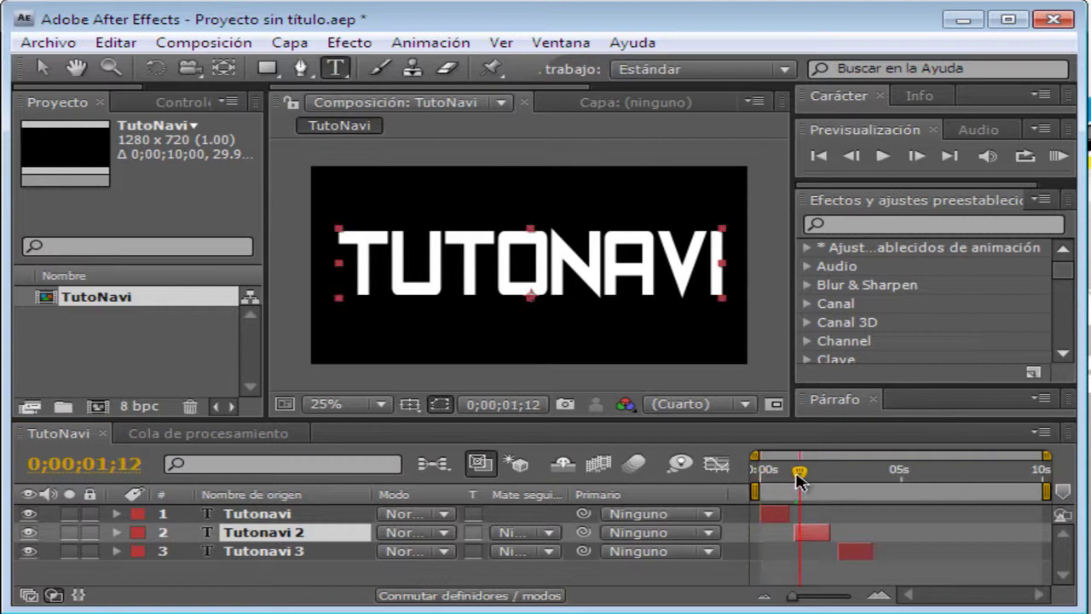
pyautogui.click(721, 269)
pyautogui.moveTo(692, 268); pyautogui.dragTo(341, 281)
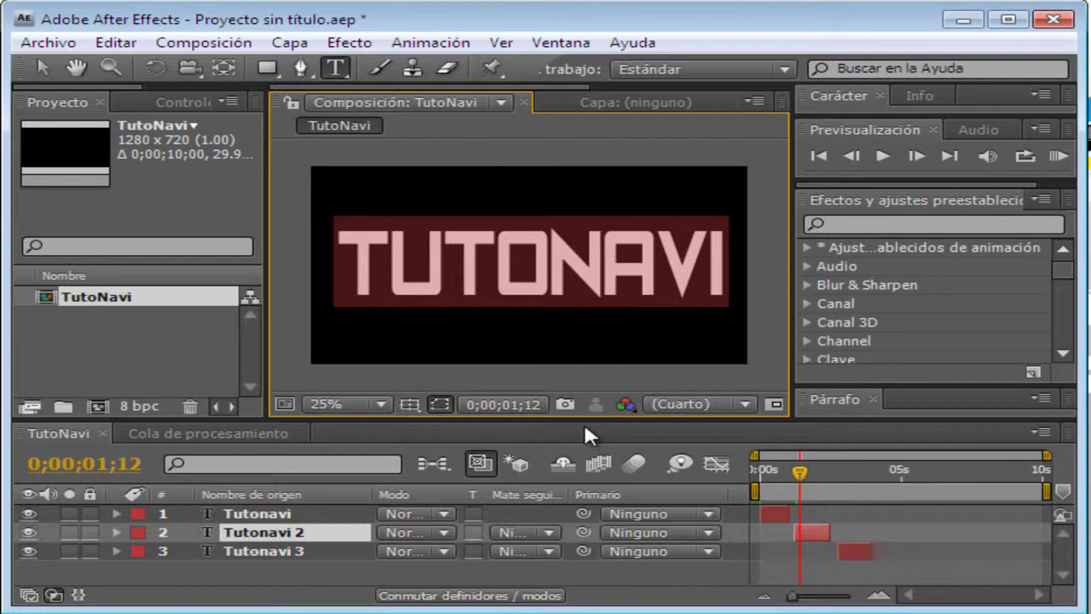
pyautogui.write('PRESENTA')
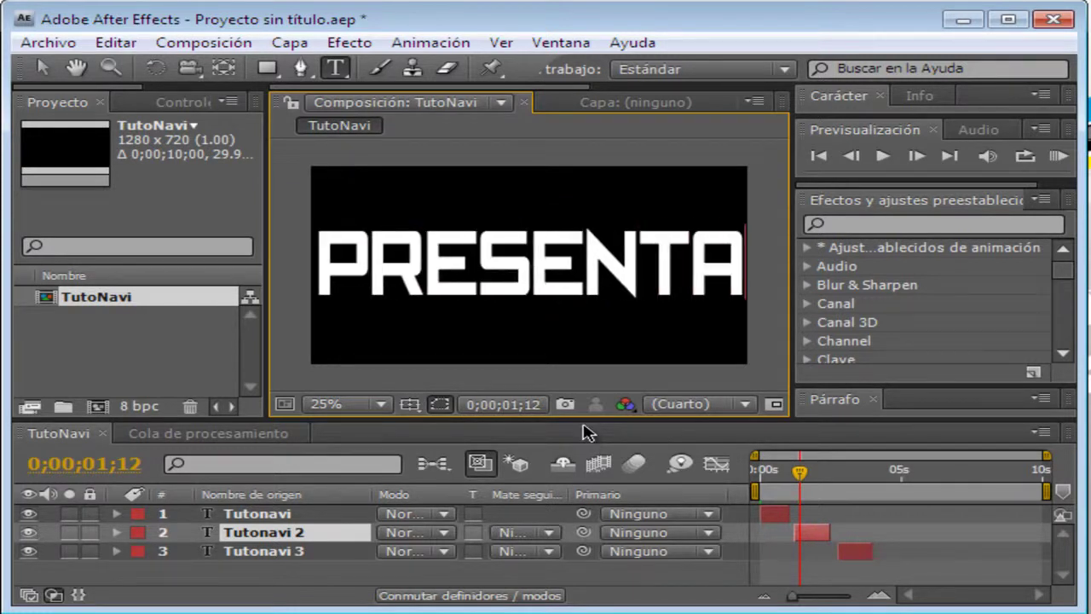
pyautogui.moveTo(802, 474)
pyautogui.mouseDown()
pyautogui.moveTo(752, 474)
pyautogui.moveTo(841, 482)
pyautogui.mouseUp()
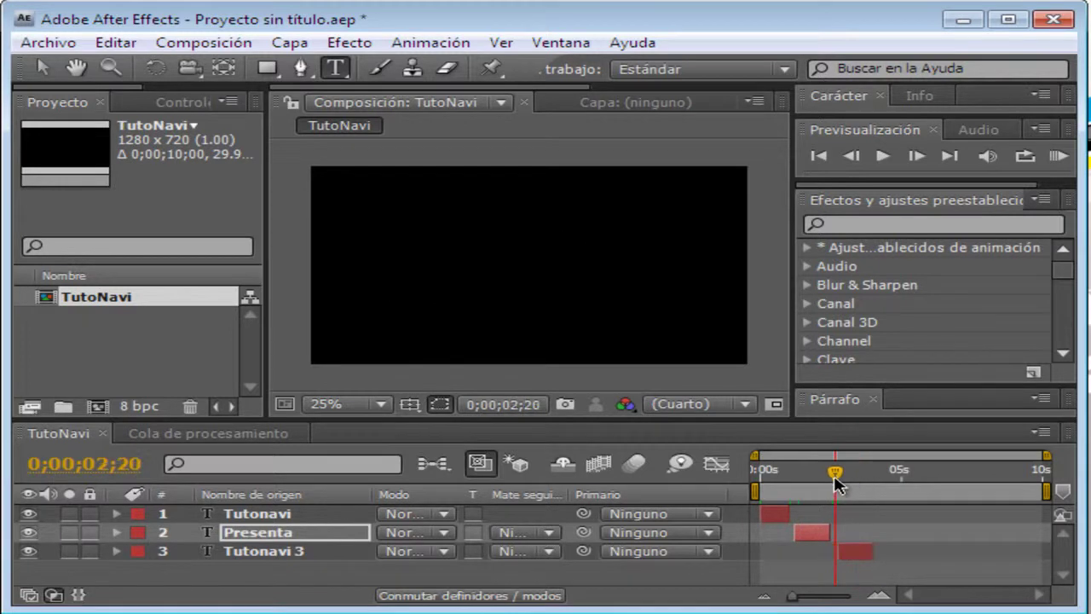
# Rewrite the third layer as UN NUEVO TUTORIAL on two lines and centre it
pyautogui.moveTo(727, 264); pyautogui.dragTo(341, 260)
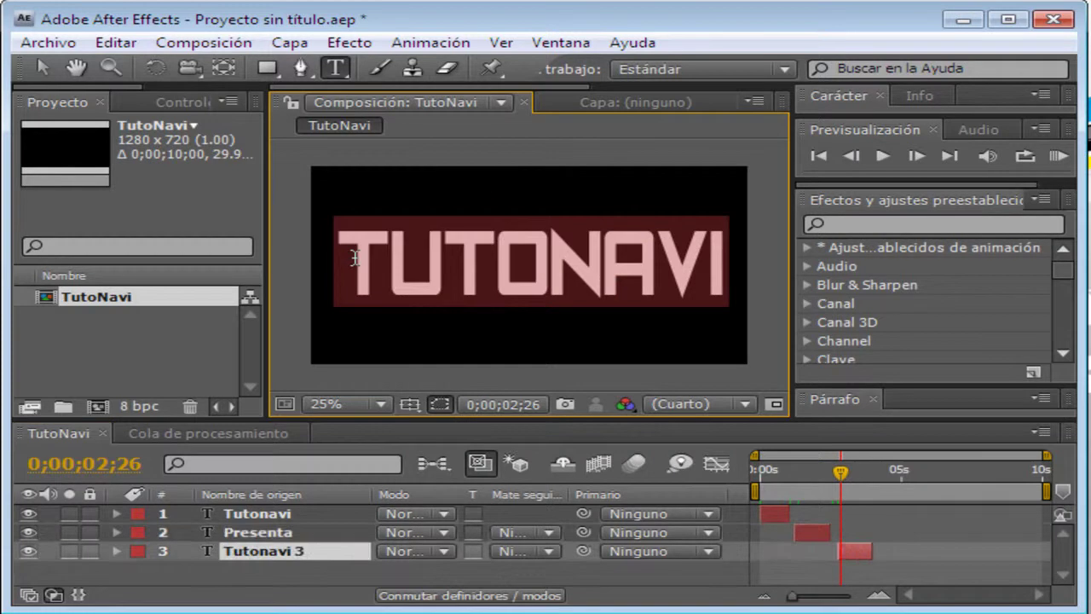
pyautogui.click(364, 266)
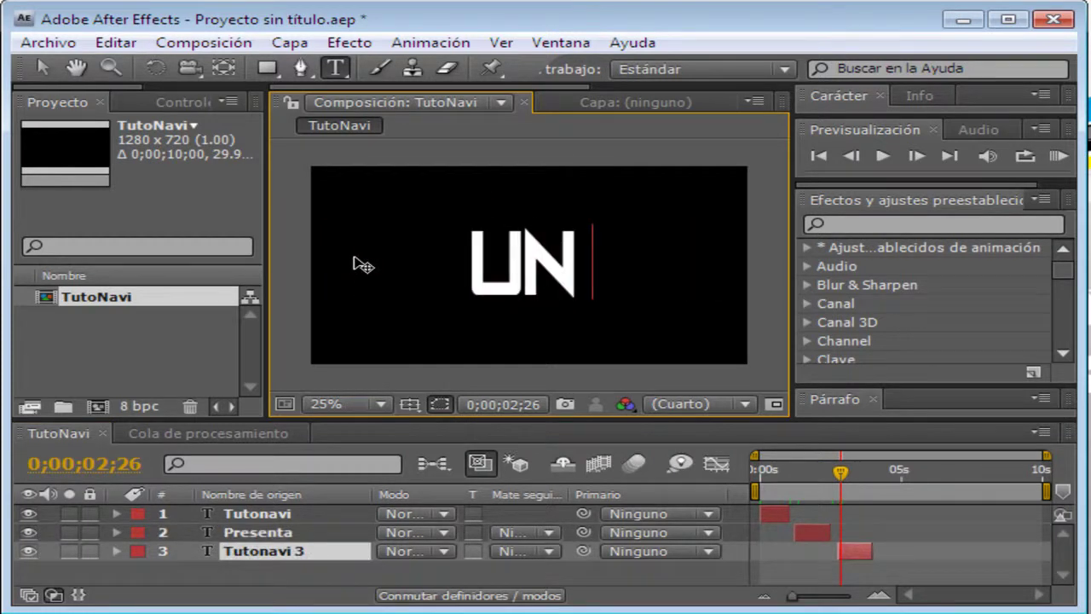
pyautogui.write('NUEVO ')
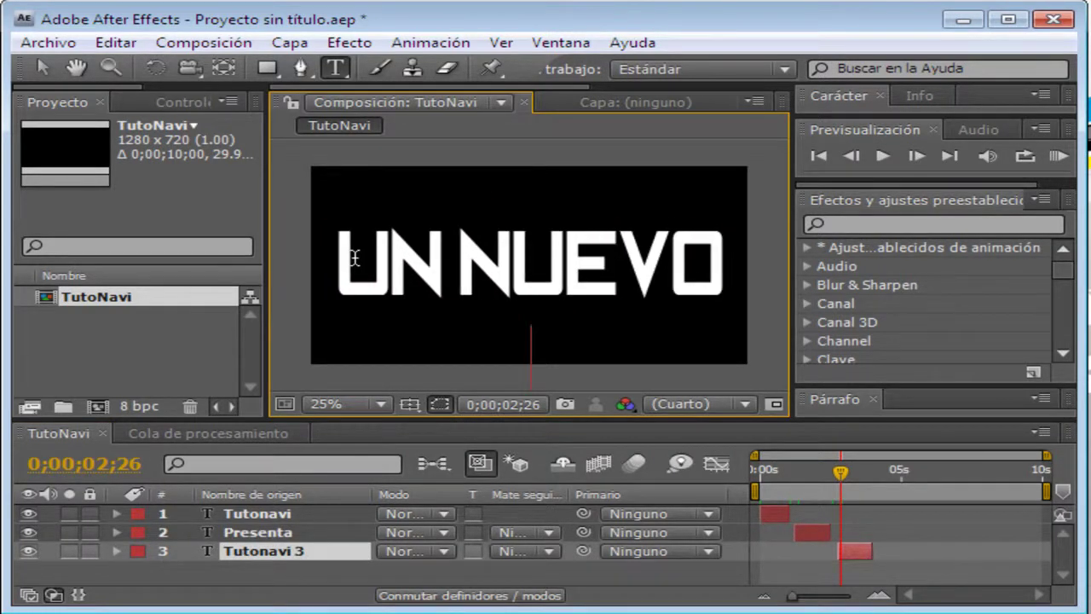
pyautogui.write('TUTORIAL')
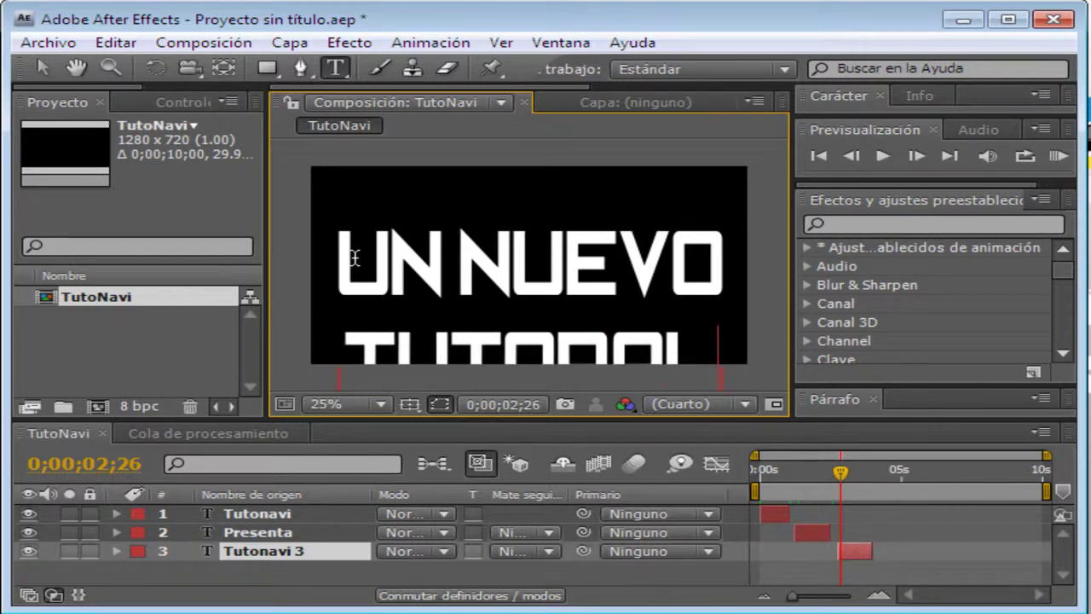
pyautogui.press('BackSpace')
pyautogui.press('BackSpace')
pyautogui.press('BackSpace')
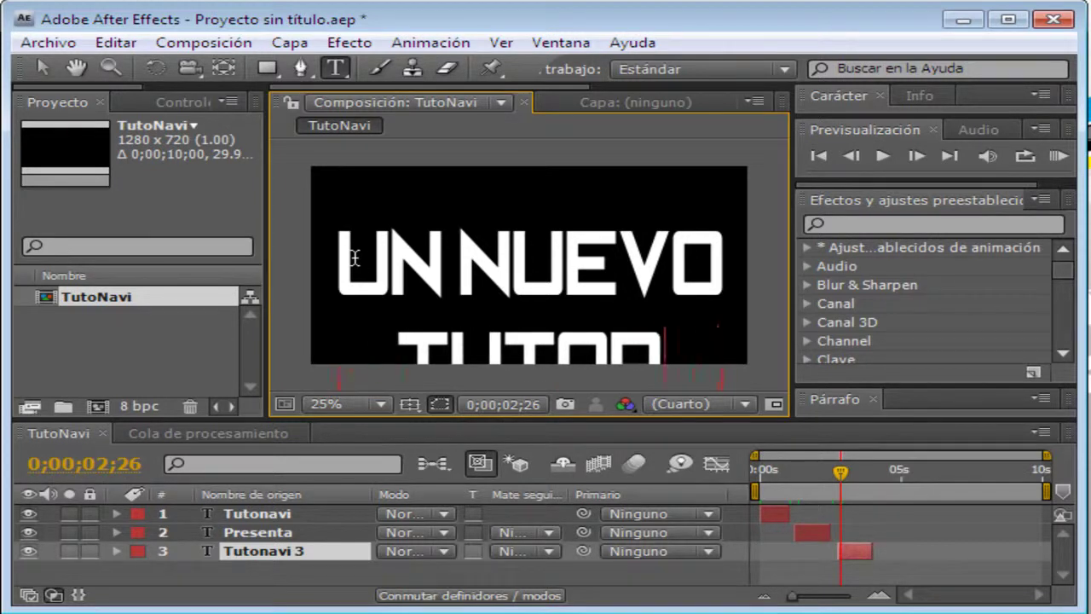
pyautogui.write('IAL')
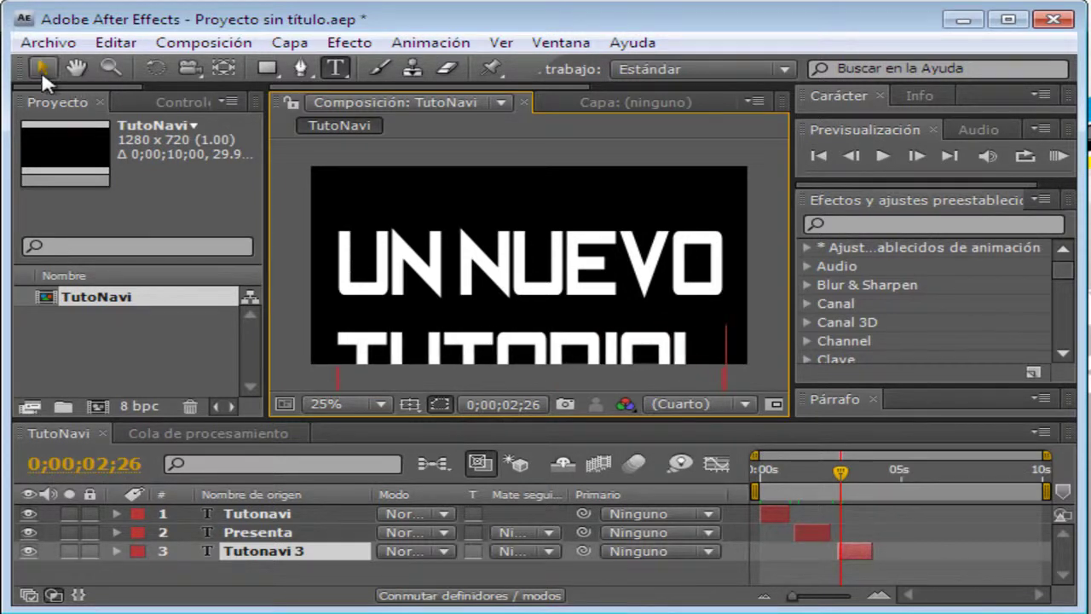
pyautogui.click(42, 68)
pyautogui.moveTo(646, 288); pyautogui.dragTo(648, 243)
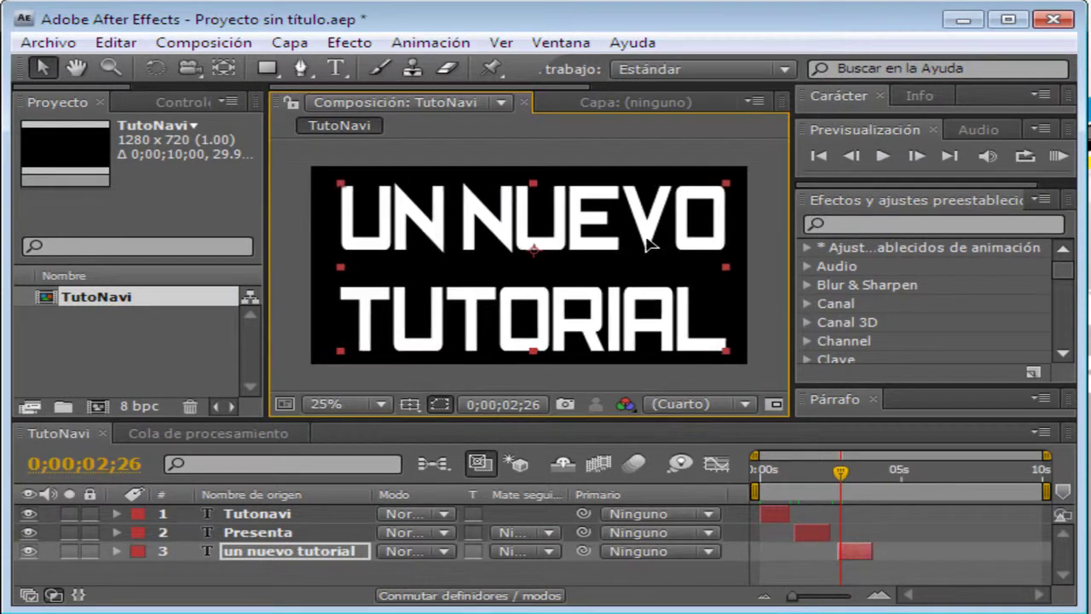
pyautogui.moveTo(841, 493)
pyautogui.mouseDown()
pyautogui.moveTo(740, 465)
pyautogui.moveTo(855, 475)
pyautogui.mouseUp()
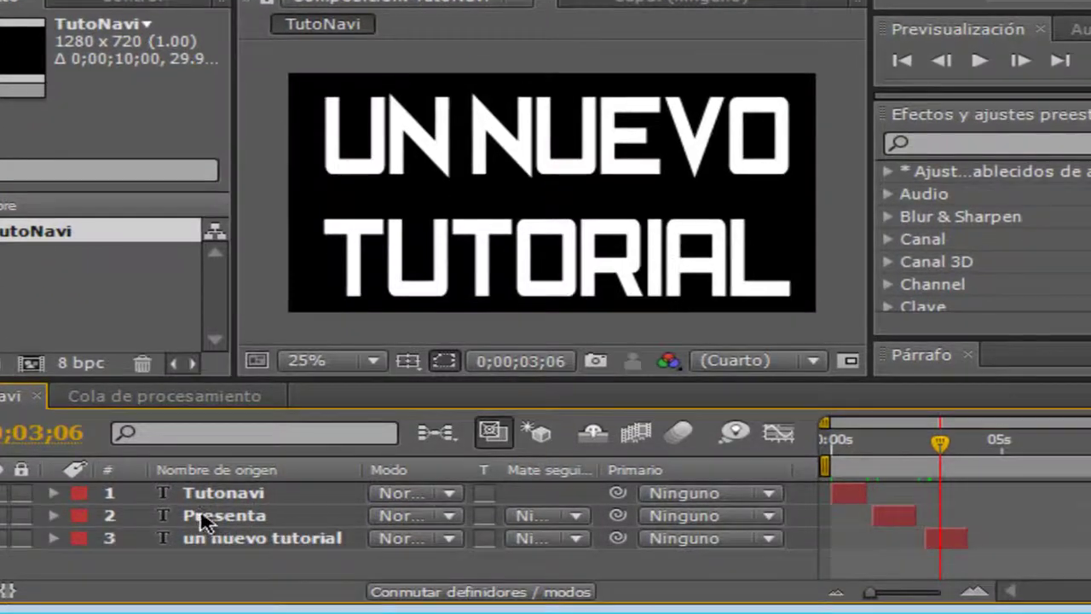
# Duplicate the Presenta layer, move the copy to the bottom and later in time
pyautogui.rightClick(205, 522)
pyautogui.click(121, 555)
pyautogui.click(213, 523)
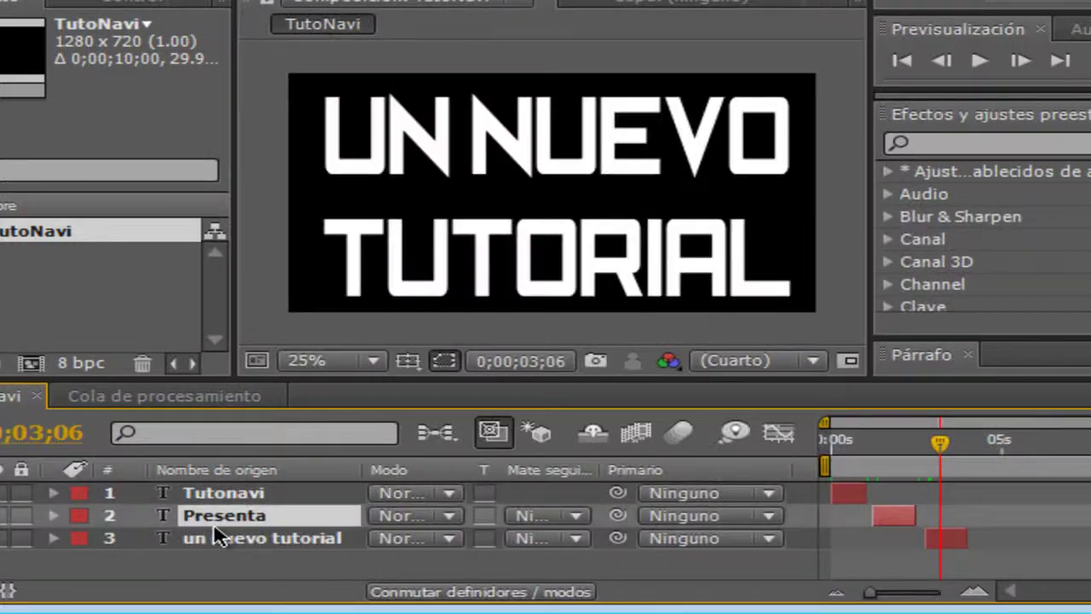
pyautogui.hotkey('ctrl', 'd')
pyautogui.moveTo(264, 525); pyautogui.dragTo(290, 577)
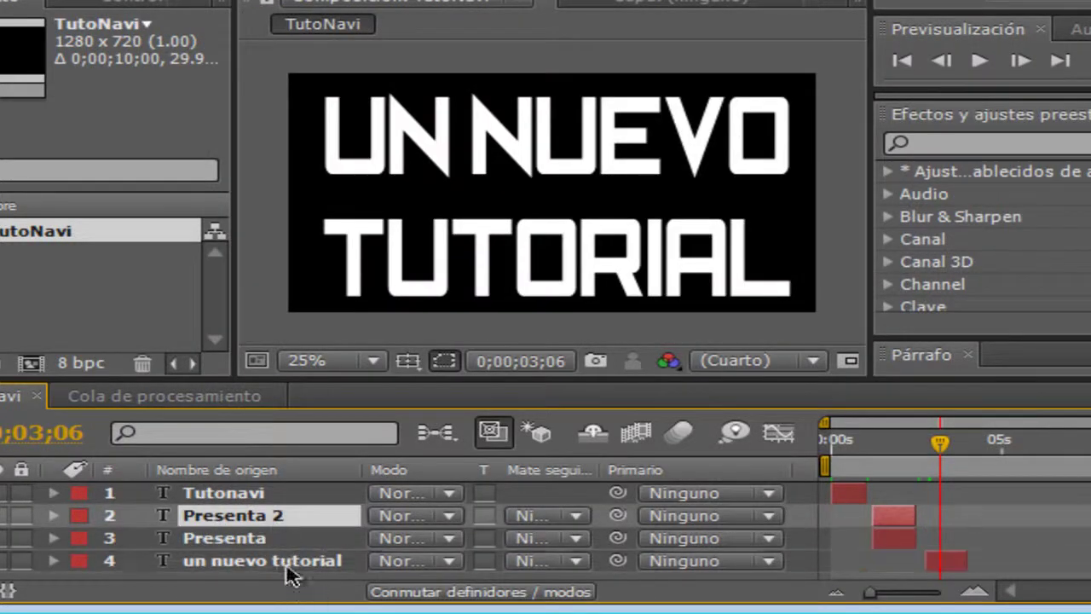
pyautogui.moveTo(921, 560); pyautogui.dragTo(983, 569)
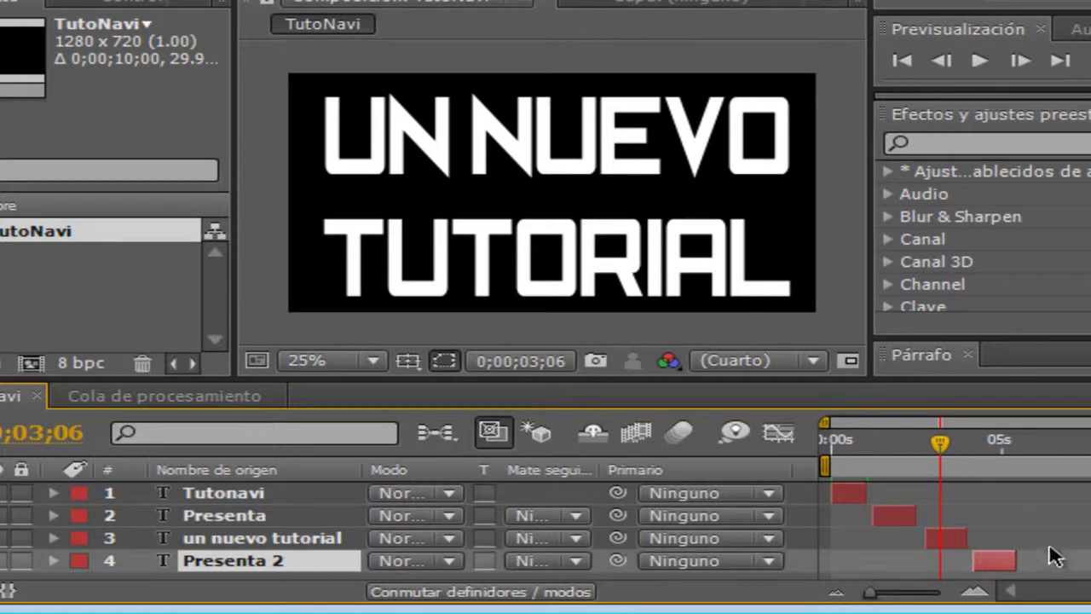
pyautogui.moveTo(954, 441); pyautogui.dragTo(982, 441)
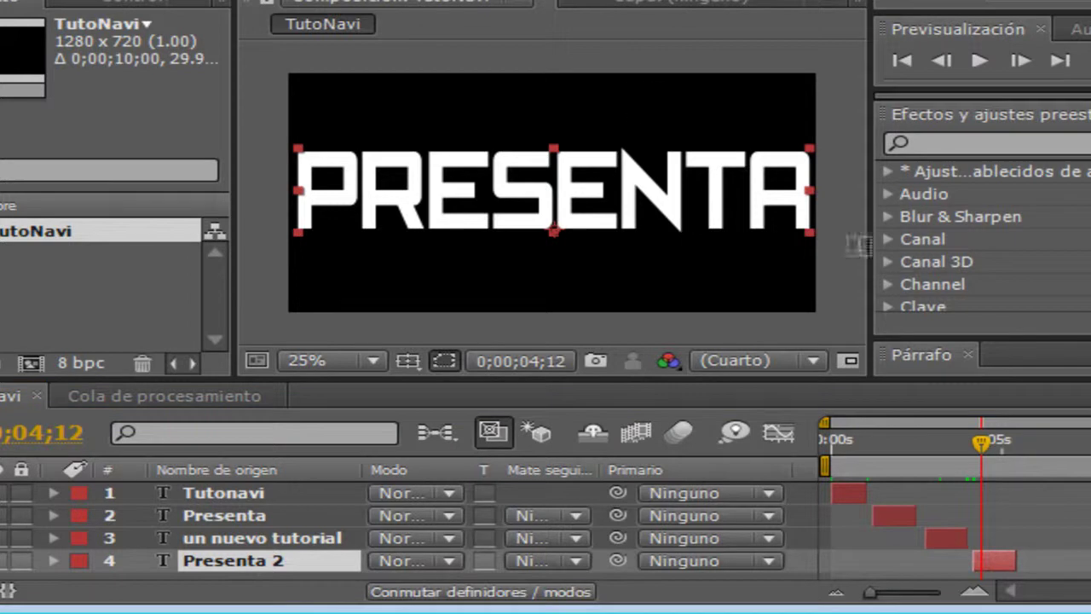
# Retype the copy as Y FELIZ NAVIDAD xD over two lines and move it up into frame
pyautogui.doubleClick(812, 200)
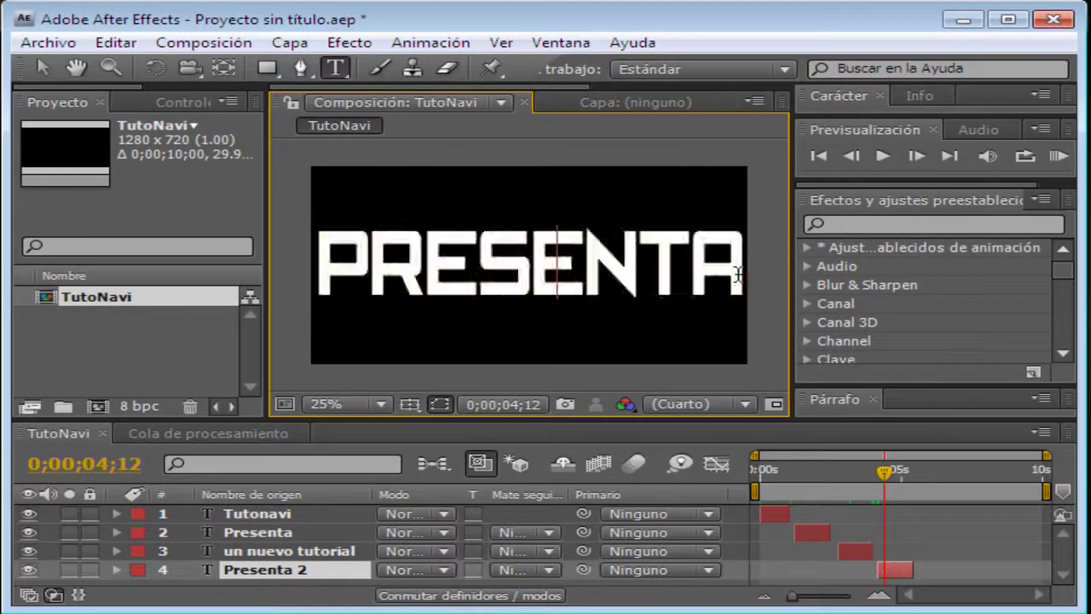
pyautogui.write('Y ')
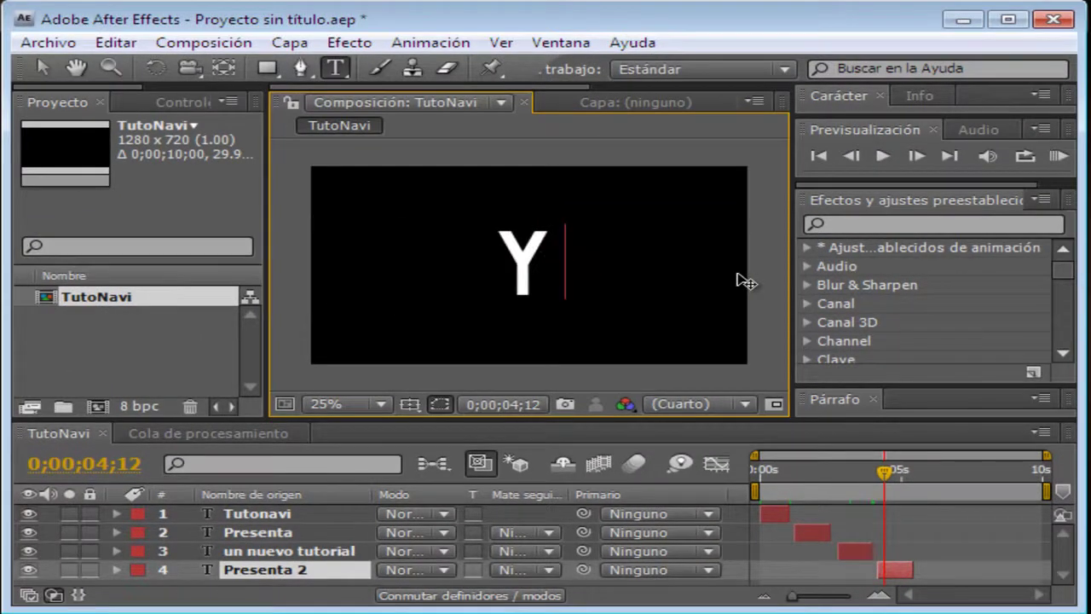
pyautogui.write('FELIZ A')
pyautogui.press('BackSpace')
pyautogui.write('NAV')
pyautogui.press('BackSpace')
pyautogui.press('BackSpace')
pyautogui.press('BackSpace')
pyautogui.press('Return')
pyautogui.write('NAVIDAD')
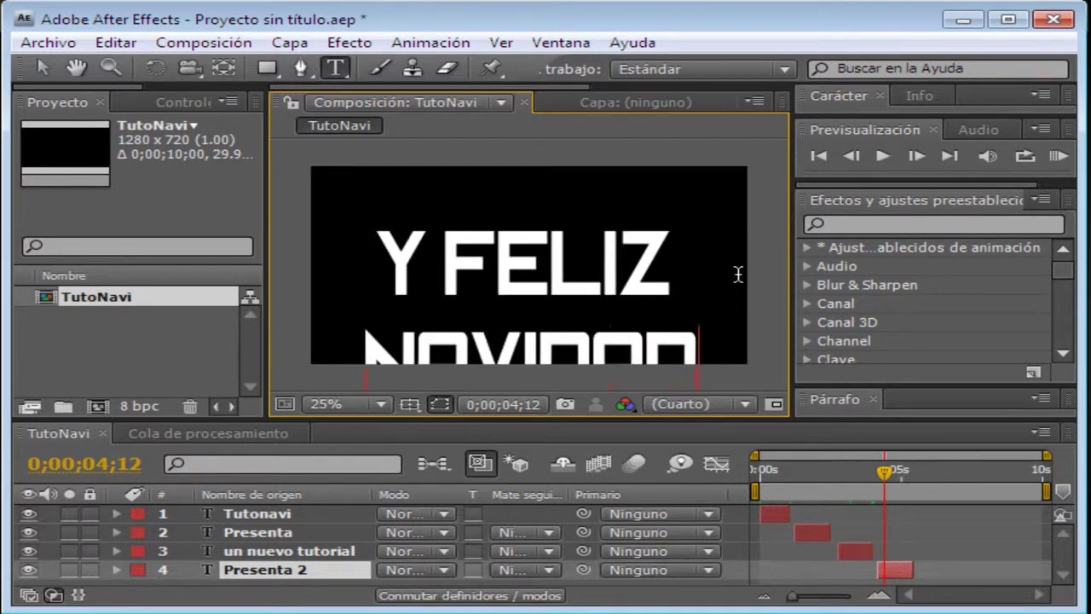
pyautogui.write(' Y')
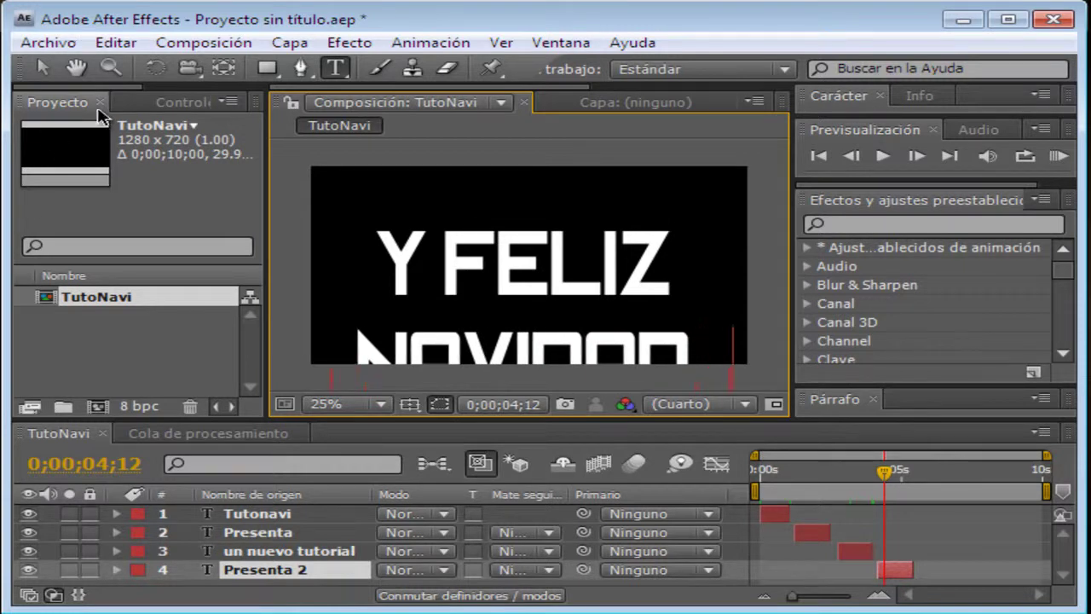
pyautogui.write('A')
pyautogui.click(45, 66)
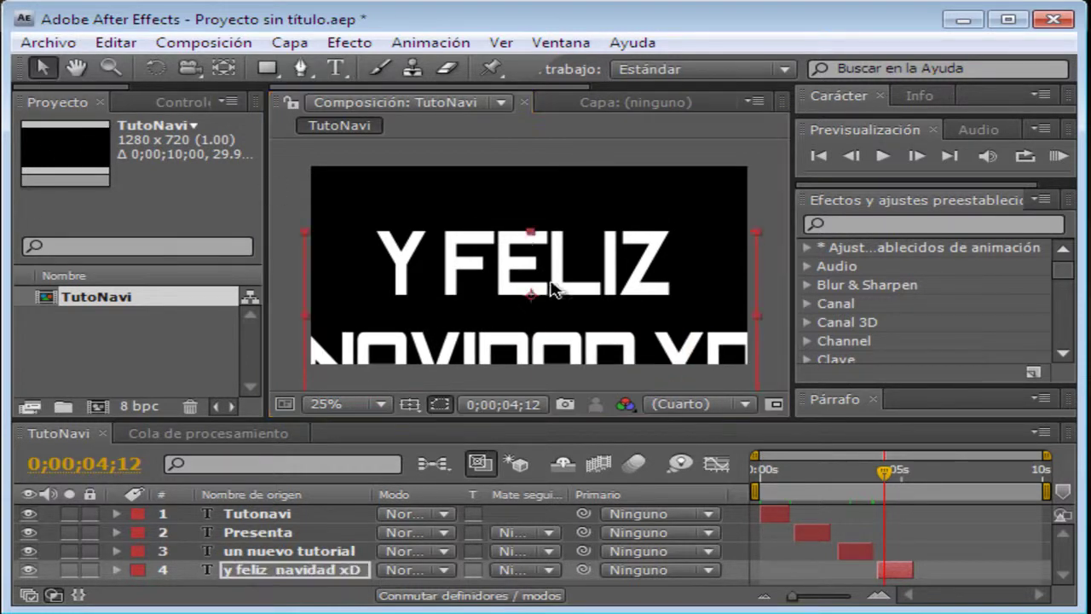
pyautogui.moveTo(554, 288); pyautogui.dragTo(537, 209)
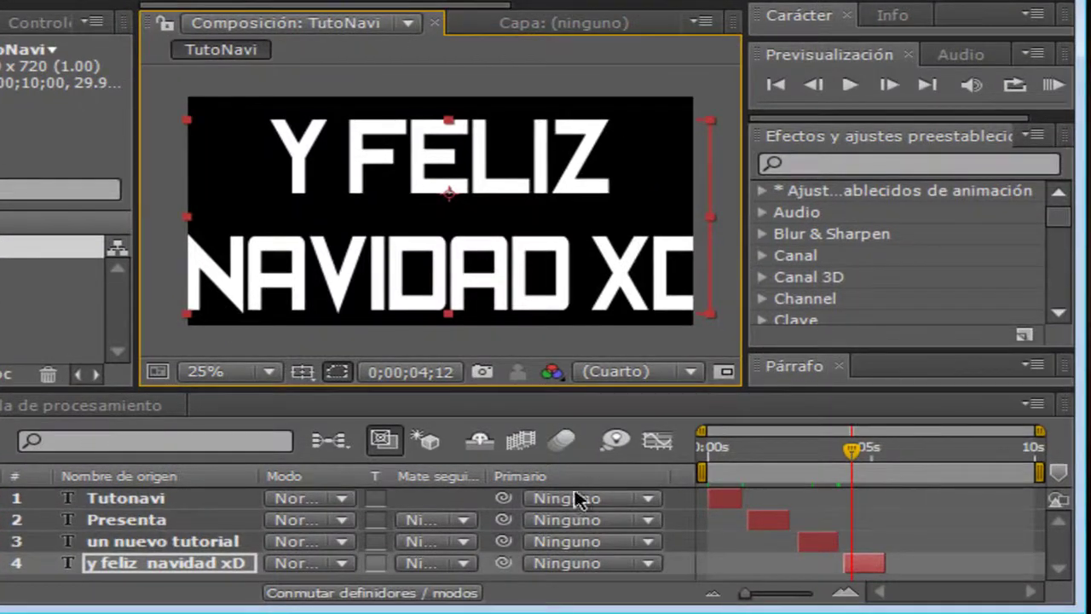
# Delete the Y FELIZ NAVIDAD xD layer, lengthen Tutonavi, and move un nuevo tutorial to roughly 7–9.5 s
pyautogui.click(243, 564)
pyautogui.press('Delete')
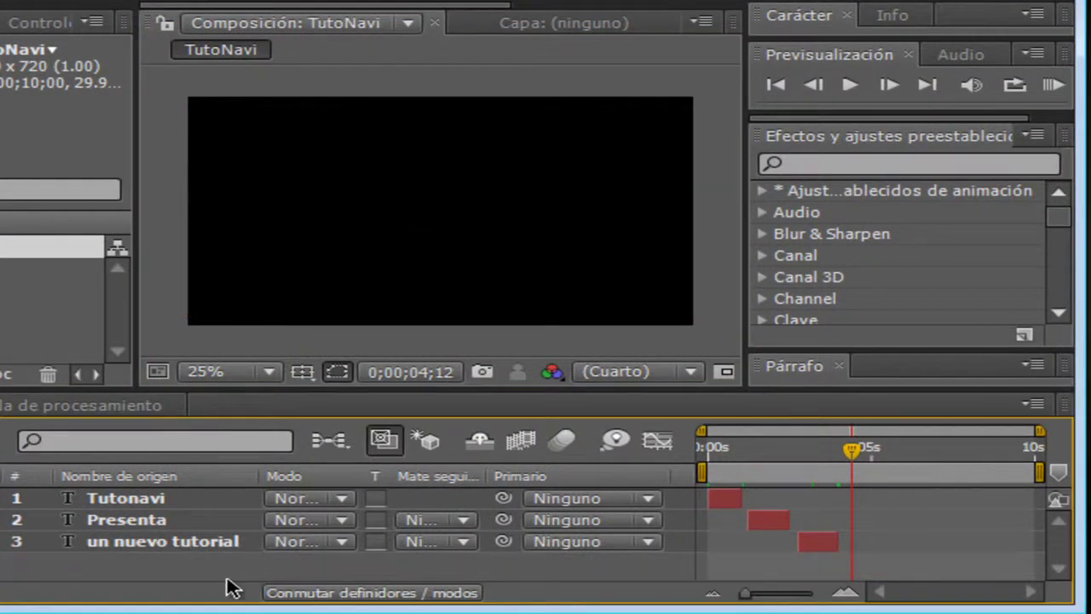
pyautogui.moveTo(852, 450)
pyautogui.mouseDown()
pyautogui.moveTo(704, 441)
pyautogui.moveTo(905, 448)
pyautogui.mouseUp()
pyautogui.moveTo(742, 499)
pyautogui.mouseDown()
pyautogui.moveTo(820, 510)
pyautogui.moveTo(792, 512)
pyautogui.moveTo(834, 537)
pyautogui.moveTo(916, 524)
pyautogui.mouseUp()
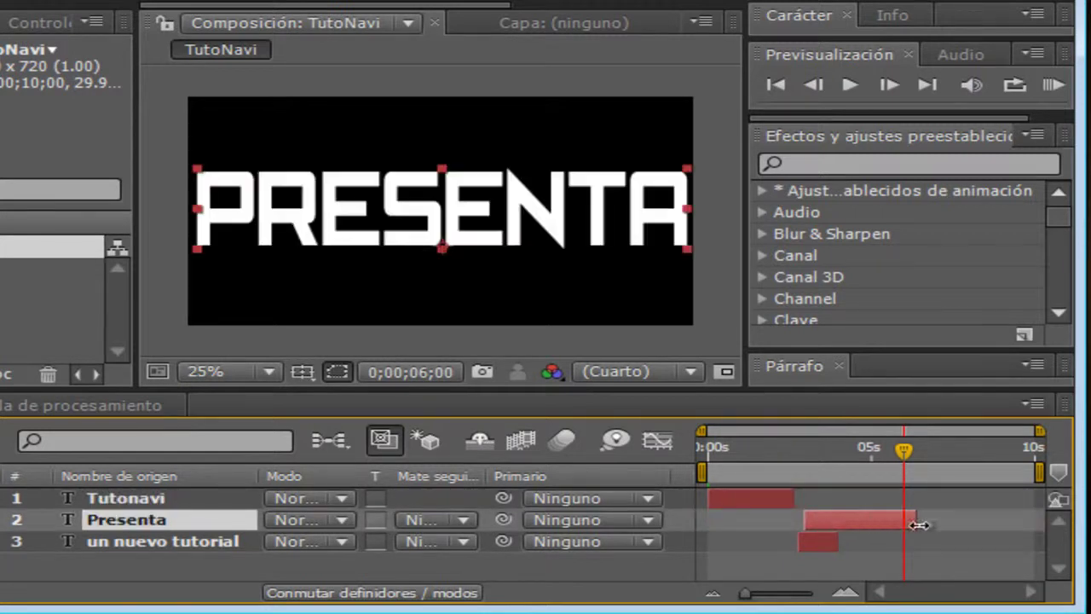
pyautogui.moveTo(817, 550)
pyautogui.mouseDown()
pyautogui.moveTo(1084, 545)
pyautogui.moveTo(974, 540)
pyautogui.moveTo(1032, 547)
pyautogui.moveTo(1000, 546)
pyautogui.moveTo(1015, 555)
pyautogui.mouseUp()
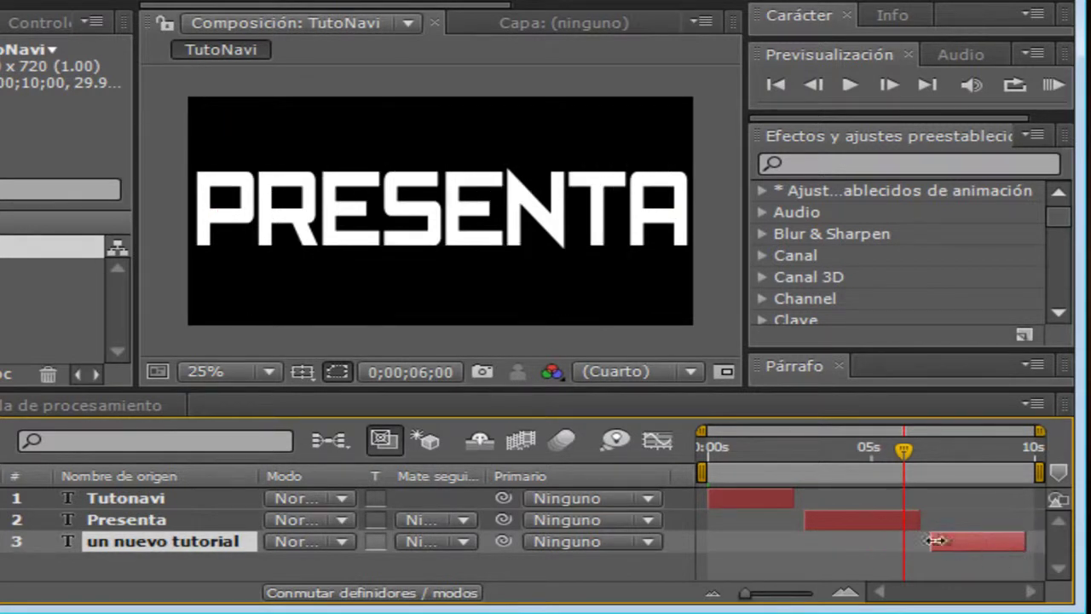
pyautogui.moveTo(905, 450); pyautogui.dragTo(686, 456)
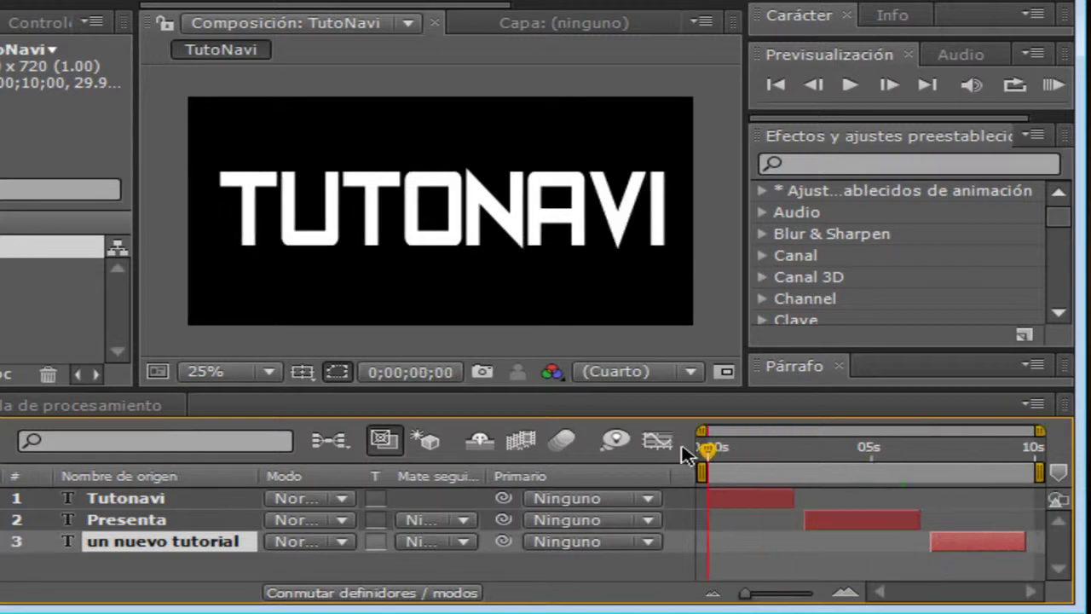
# Apply a Cascada 3D preset from Animation Presets > Text > 3D Text to the Tutonavi layer
pyautogui.click(763, 192)
pyautogui.click(1067, 238)
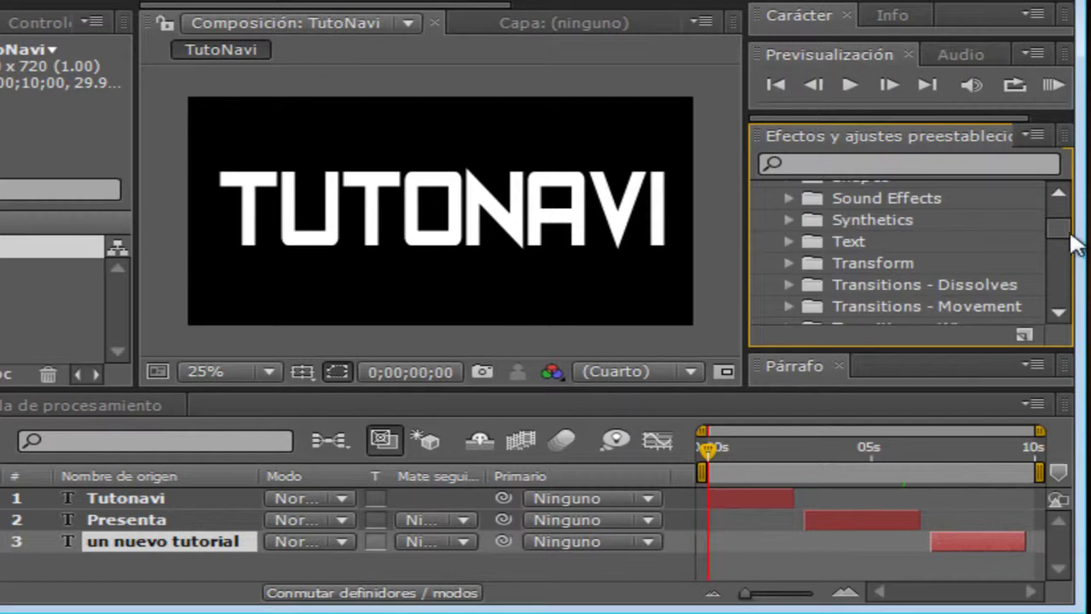
pyautogui.click(788, 242)
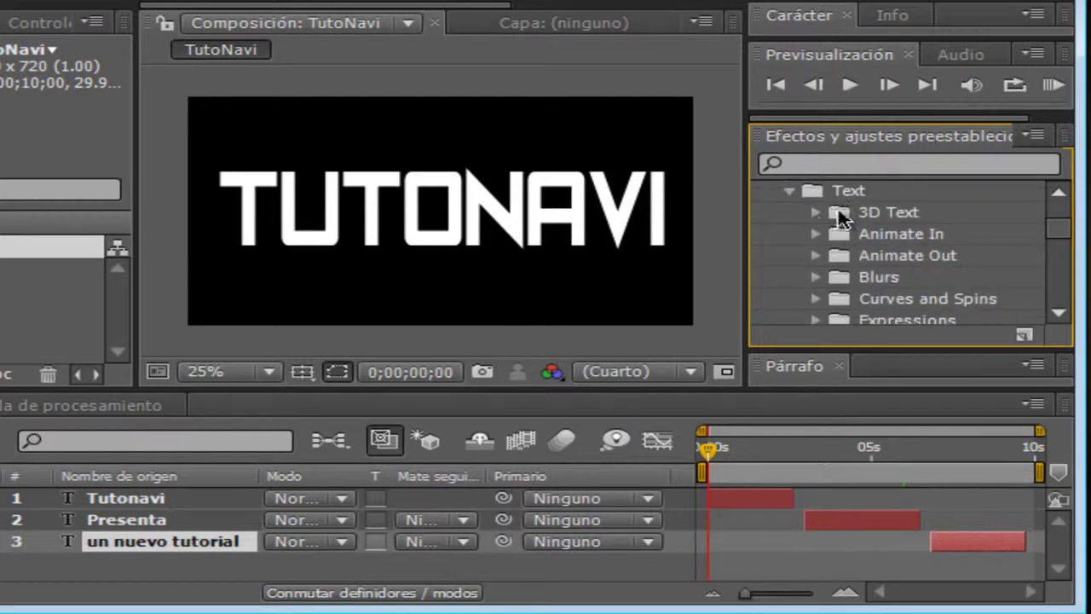
pyautogui.click(814, 213)
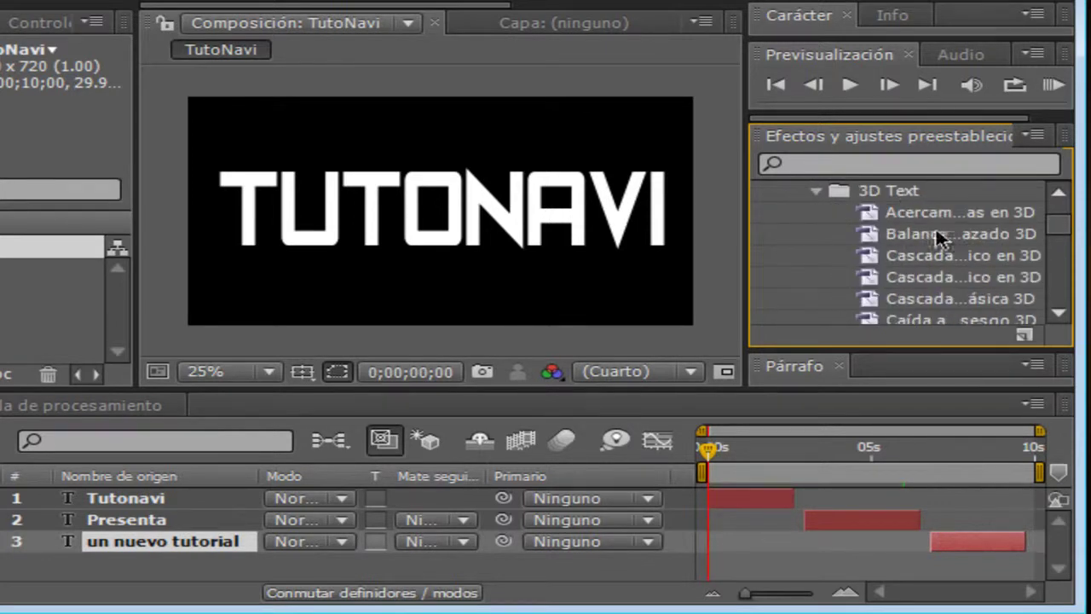
pyautogui.moveTo(937, 254); pyautogui.dragTo(748, 492)
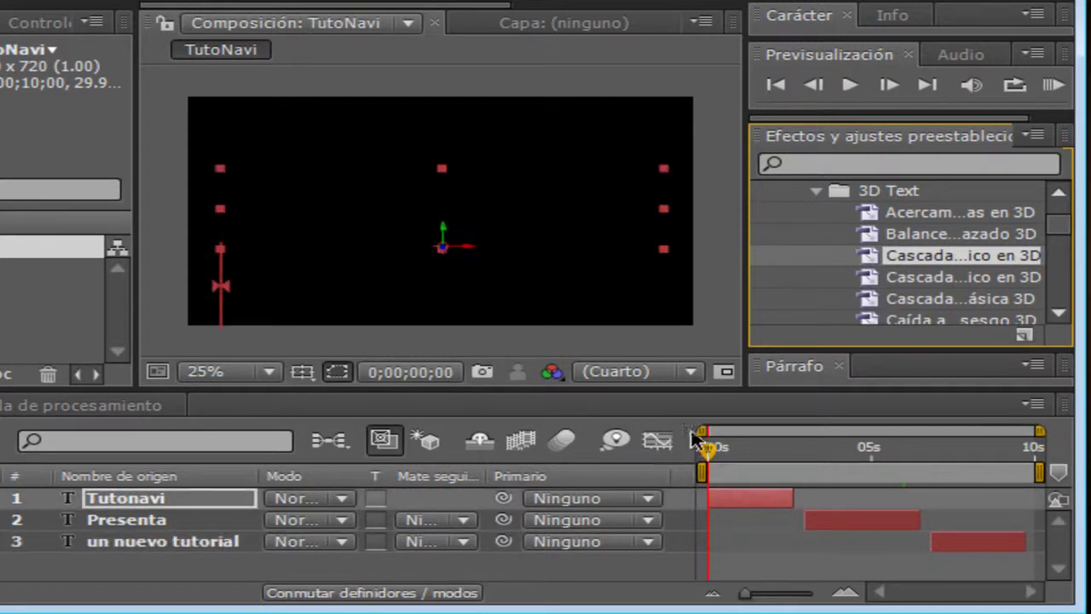
pyautogui.moveTo(709, 447)
pyautogui.mouseDown()
pyautogui.moveTo(777, 469)
pyautogui.moveTo(732, 469)
pyautogui.moveTo(803, 477)
pyautogui.mouseUp()
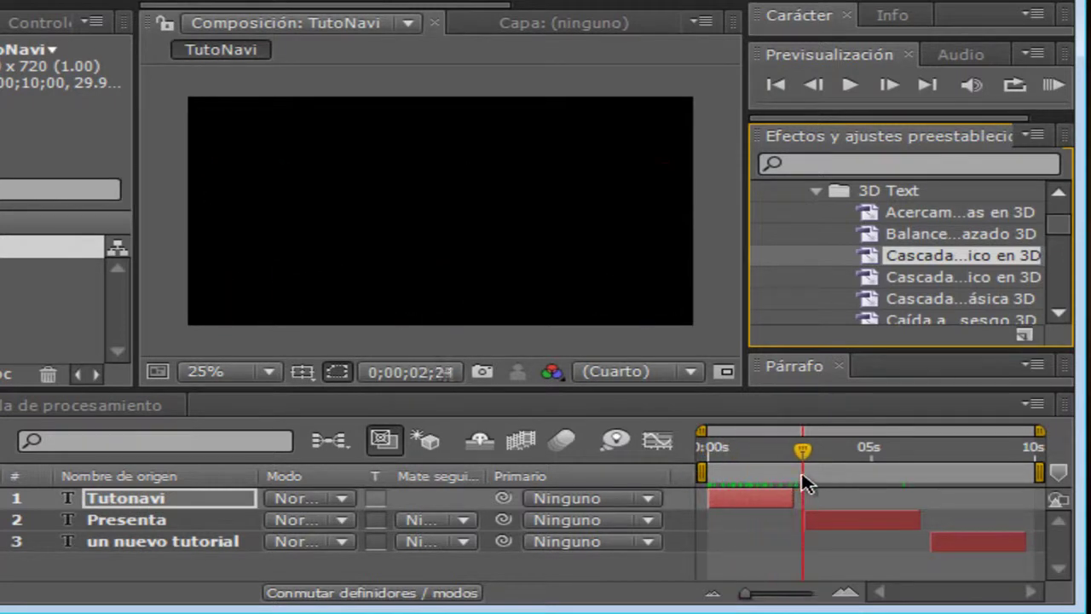
# Apply a Caída 3D falling-letters preset to the Presenta layer and preview it
pyautogui.click(1058, 313)
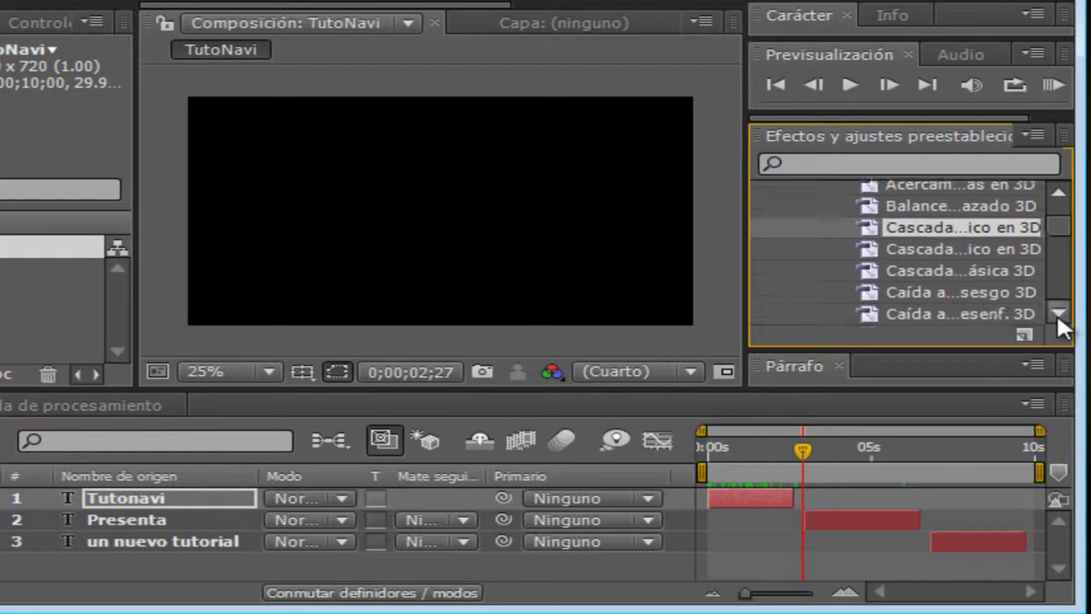
pyautogui.click(1058, 313)
pyautogui.moveTo(980, 278); pyautogui.dragTo(853, 511)
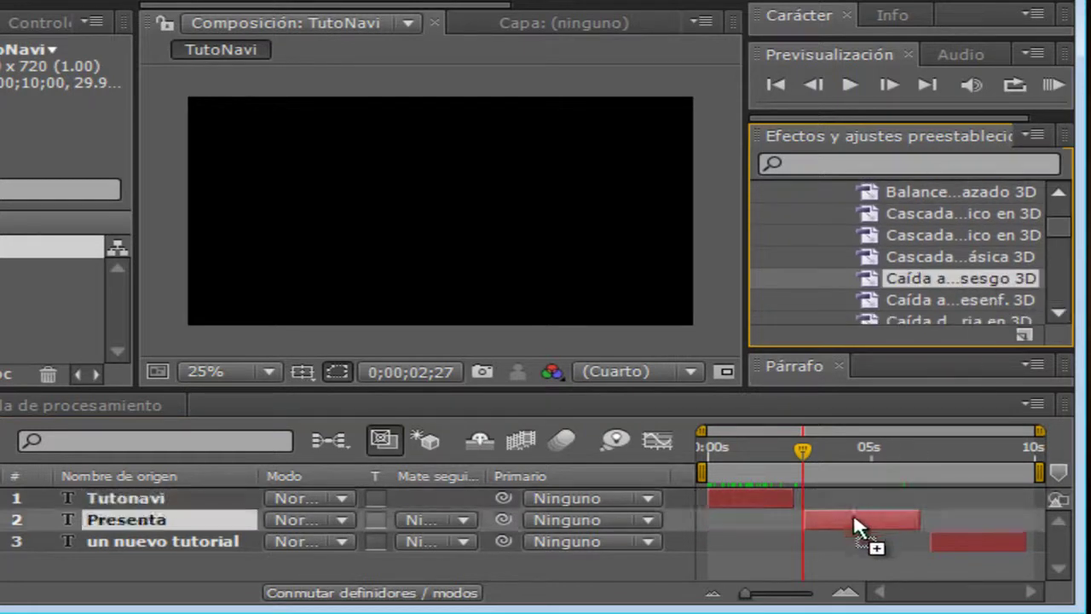
pyautogui.moveTo(820, 459); pyautogui.dragTo(928, 471)
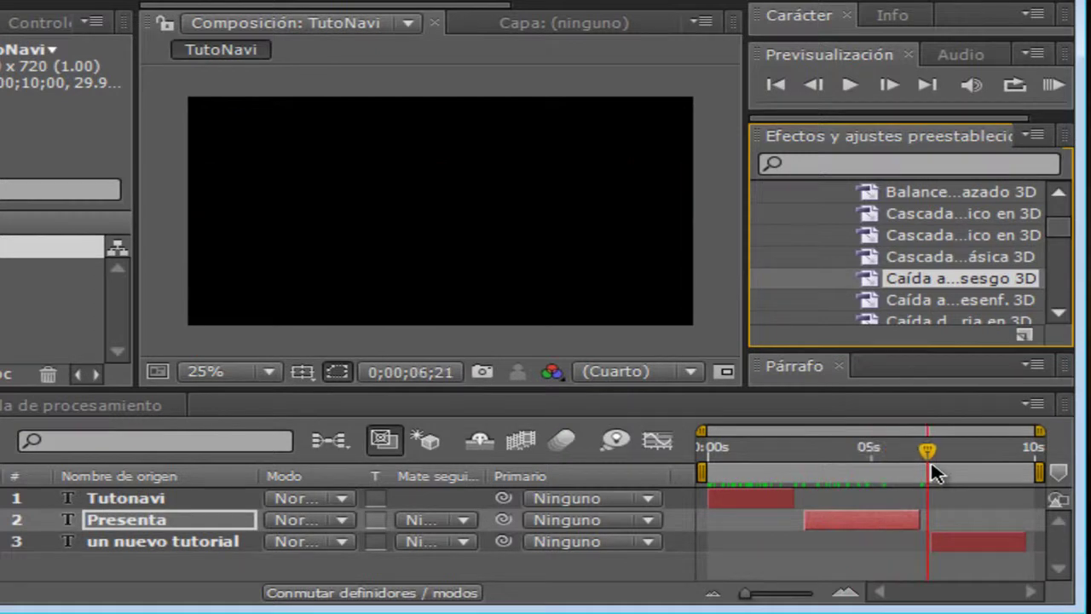
# Apply an Entrada 3D preset to the un nuevo tutorial layer and preview it
pyautogui.scroll(-3, 1064, 309)
pyautogui.moveTo(967, 254); pyautogui.dragTo(967, 535)
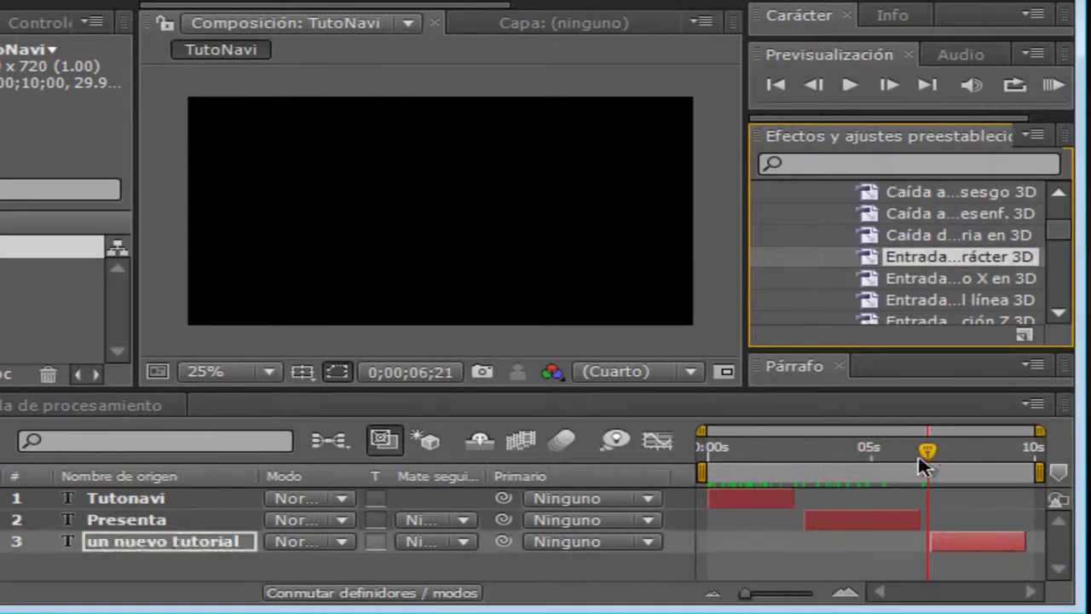
pyautogui.moveTo(936, 452)
pyautogui.mouseDown()
pyautogui.moveTo(1004, 459)
pyautogui.moveTo(689, 479)
pyautogui.moveTo(839, 501)
pyautogui.mouseUp()
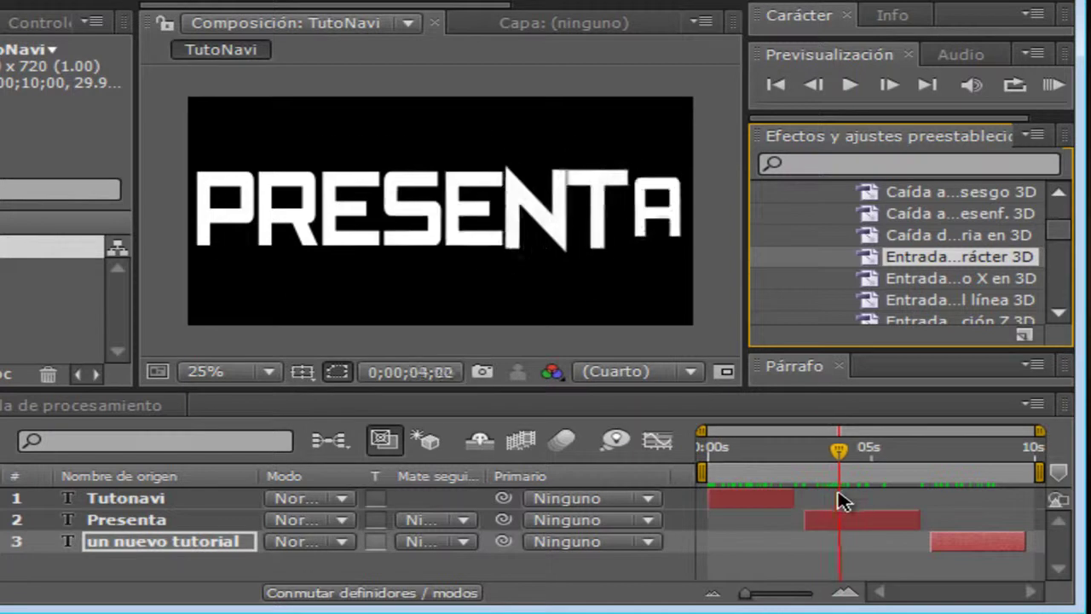